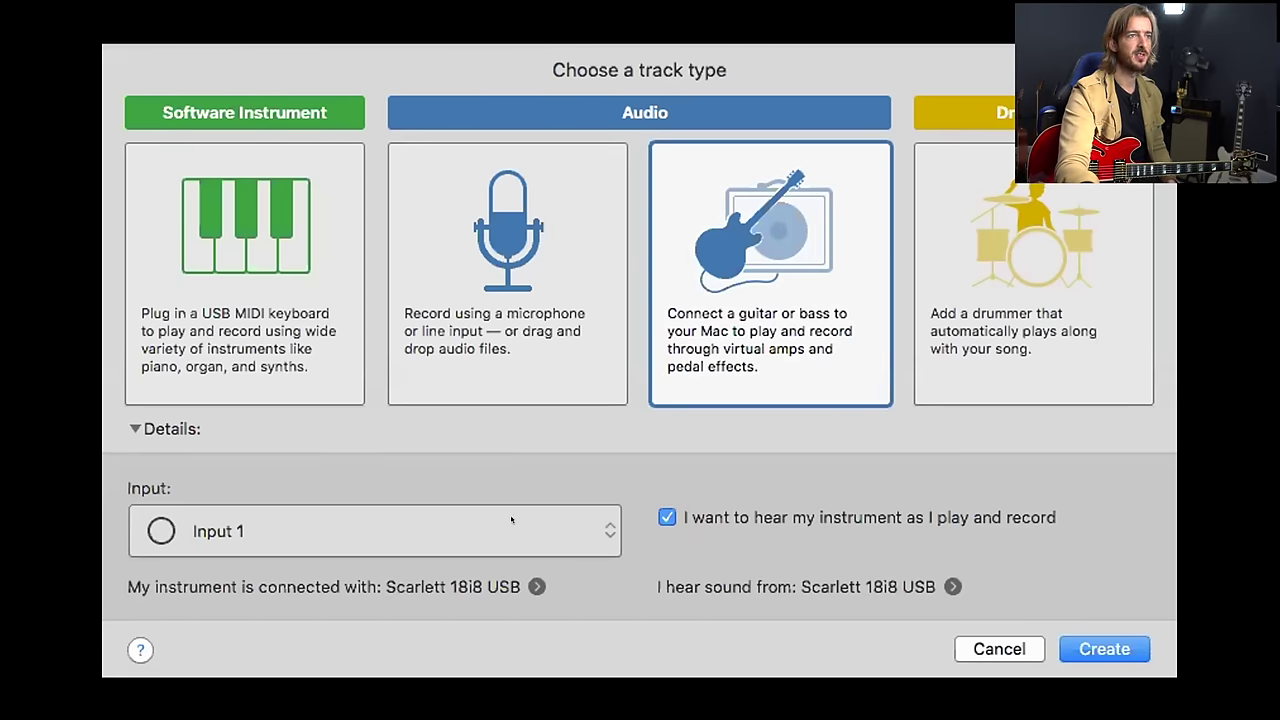
- Create a guitar audio track on Input 1 with instrument monitoring enabled, and save the project as 01 Guitar recording 1a
click(551, 518)
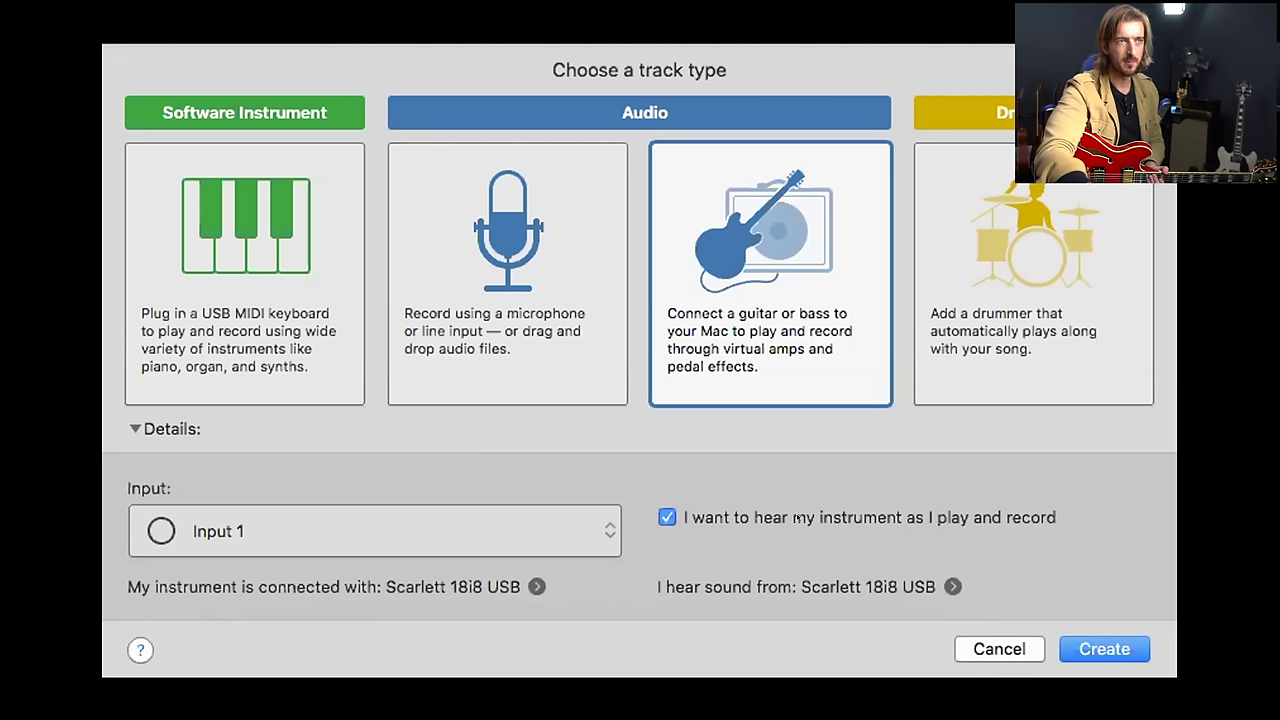
click(1120, 643)
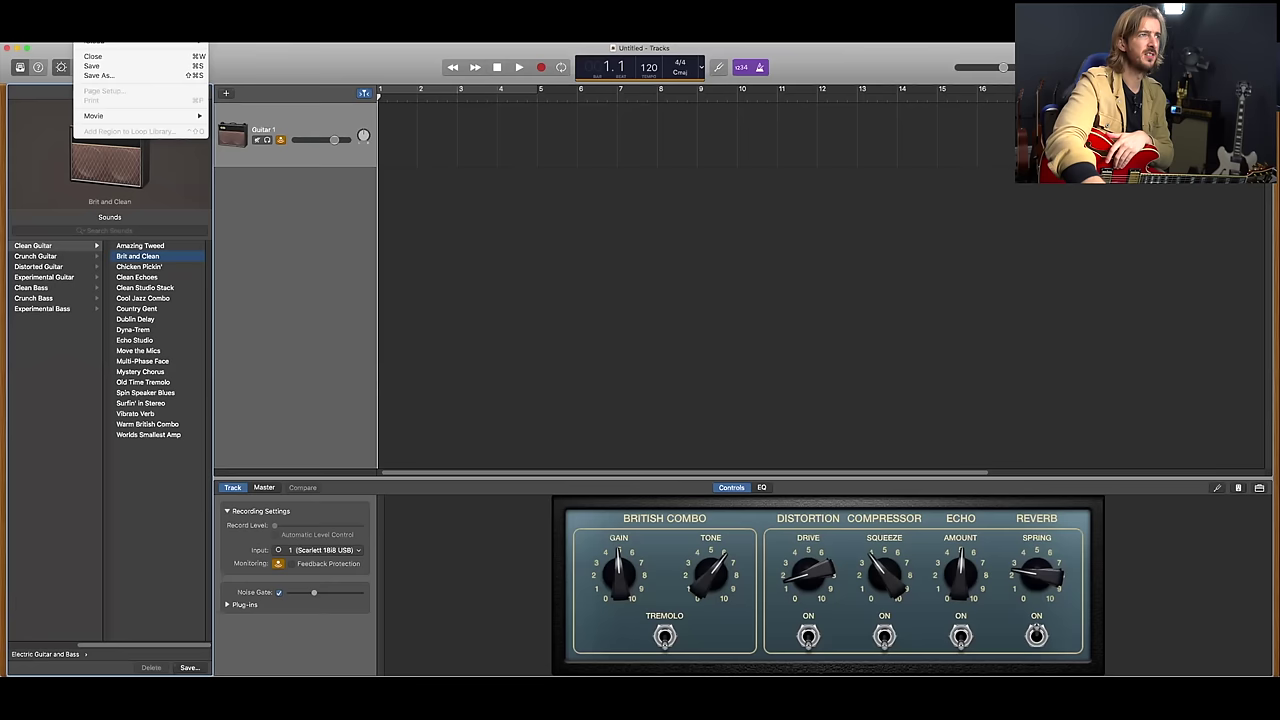
click(108, 119)
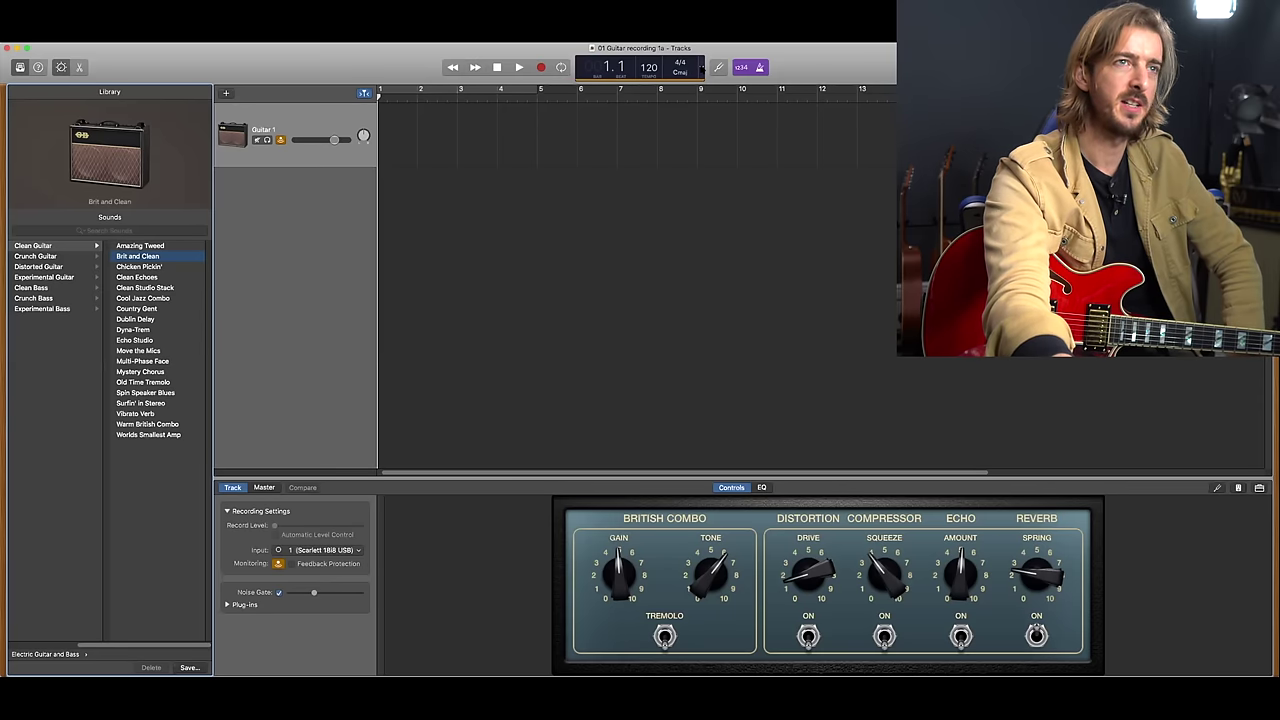
- Check the display mode options, keeping Beats & Project, and view the guitar tuner briefly
click(701, 67)
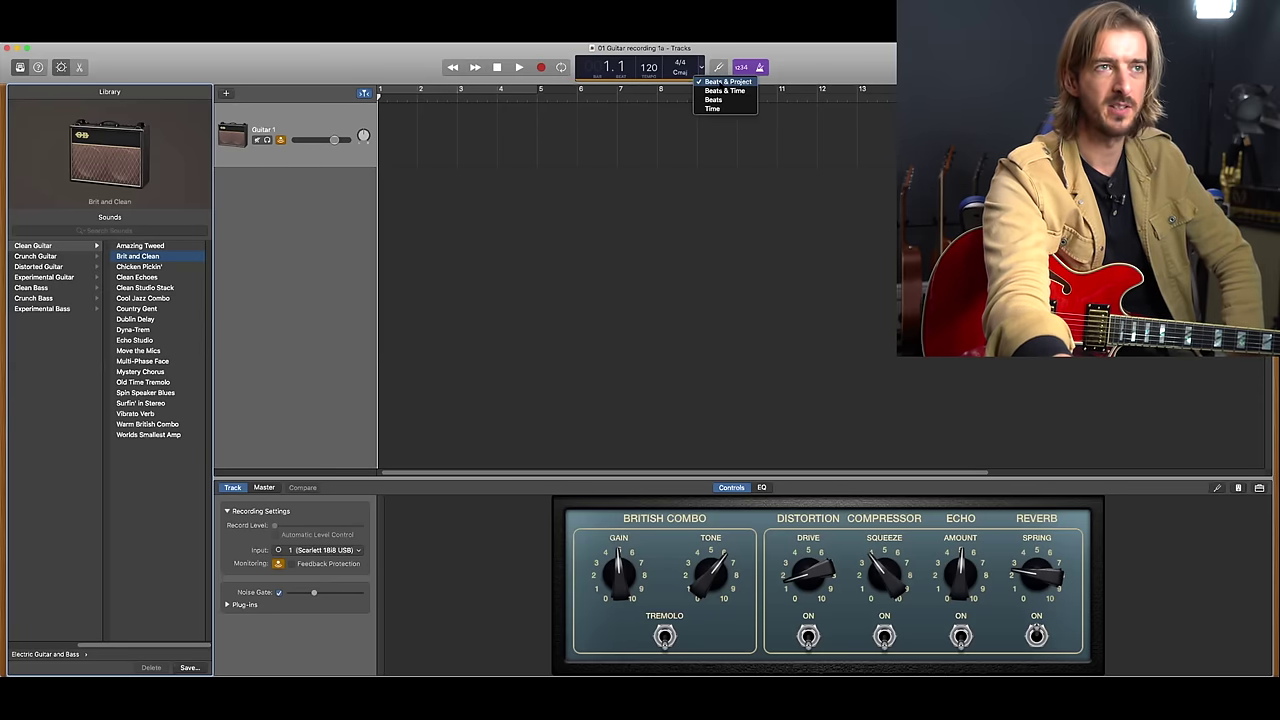
click(719, 82)
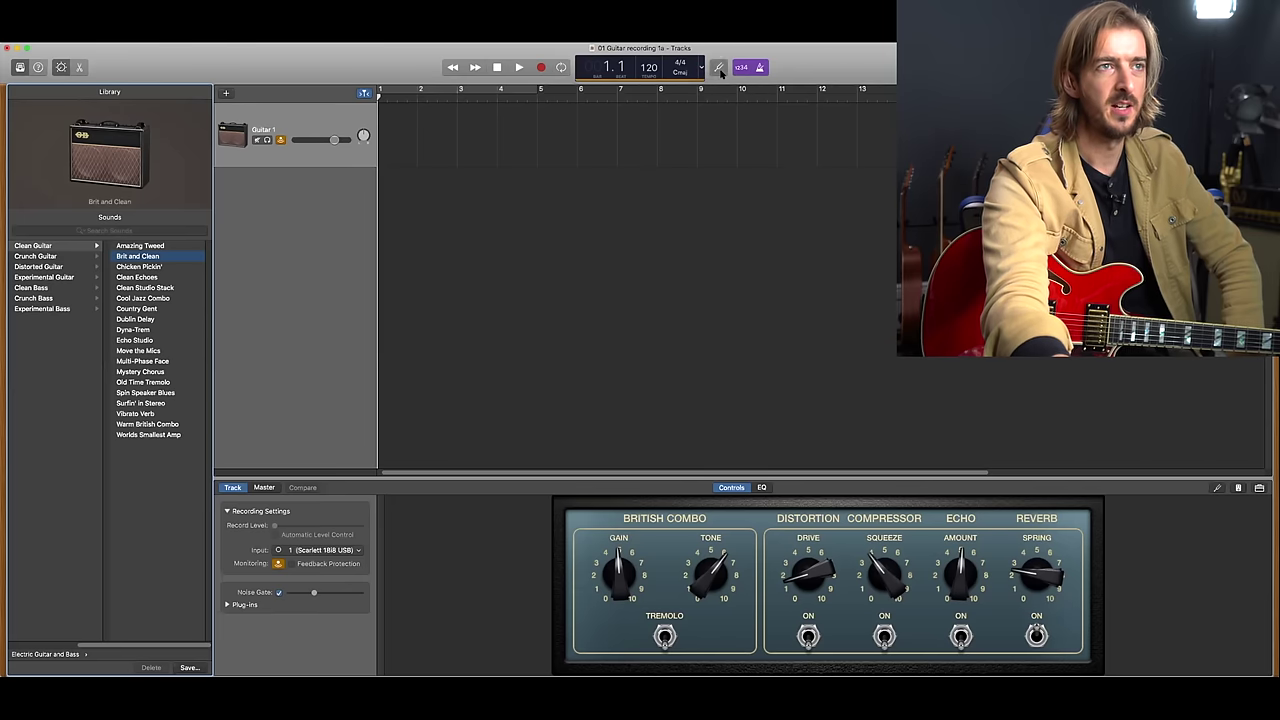
click(719, 69)
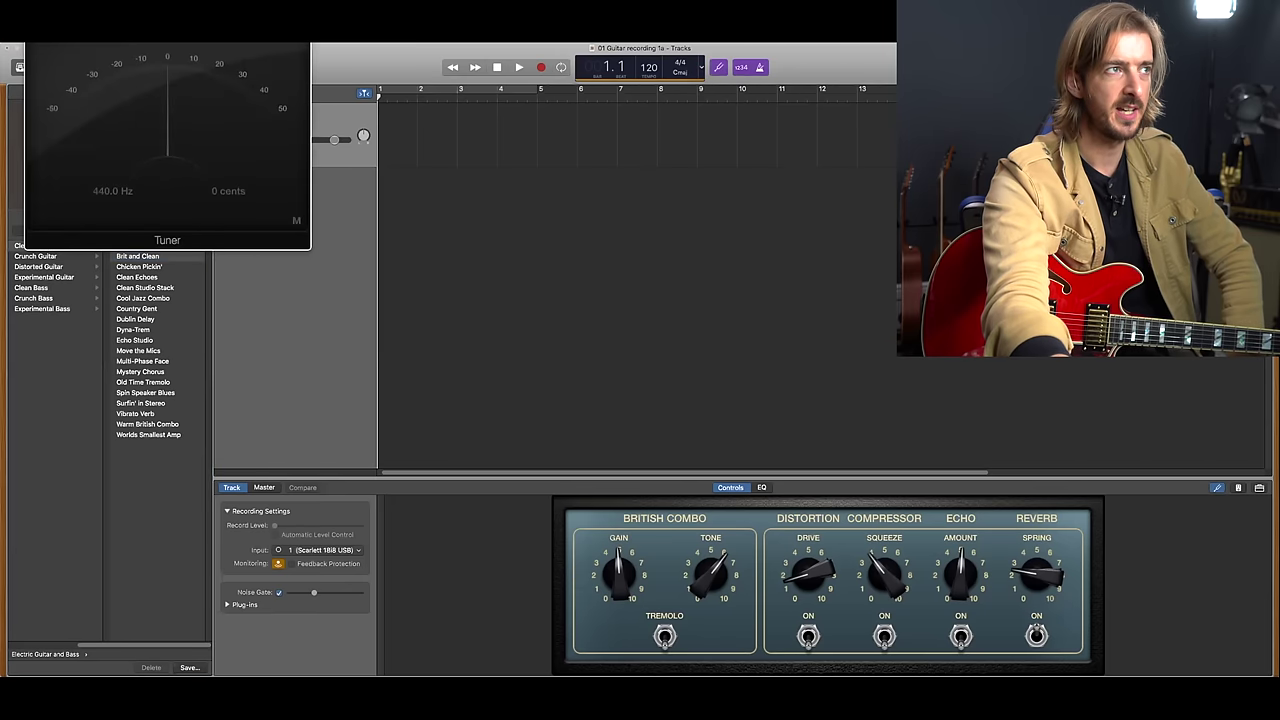
click(718, 67)
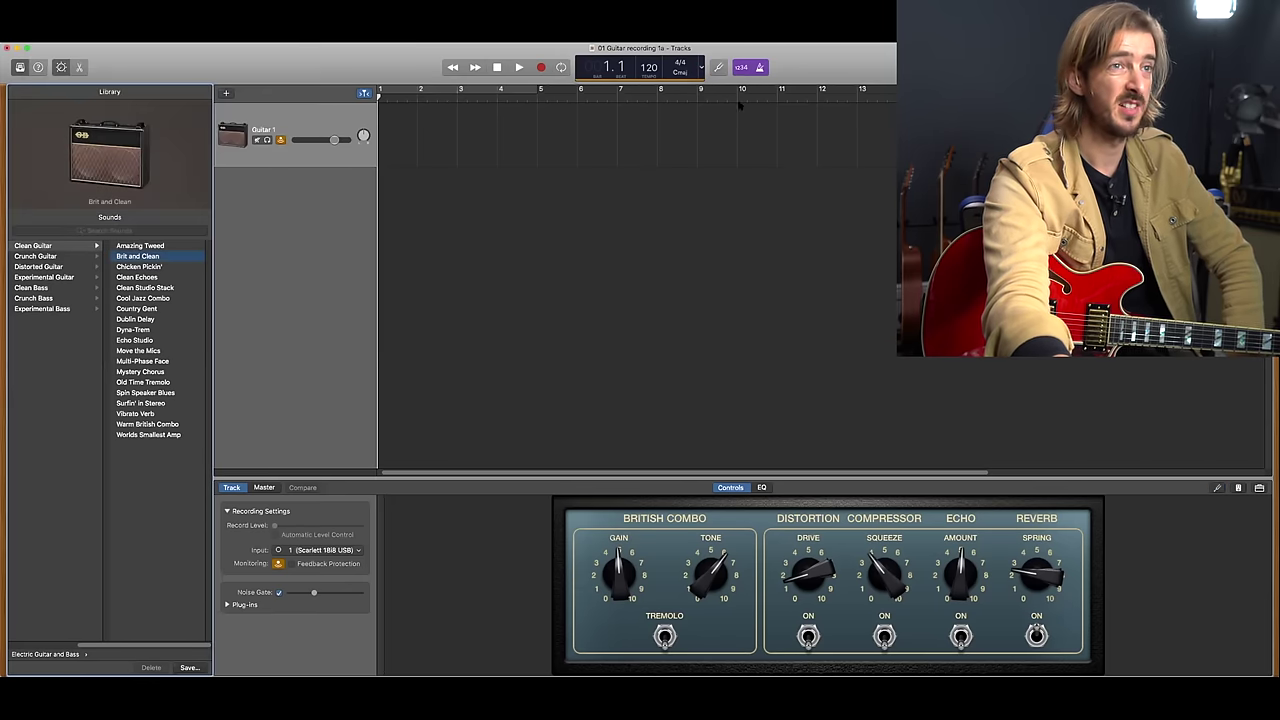
- Turn off both the count-in and the metronome
click(741, 67)
click(760, 68)
click(741, 67)
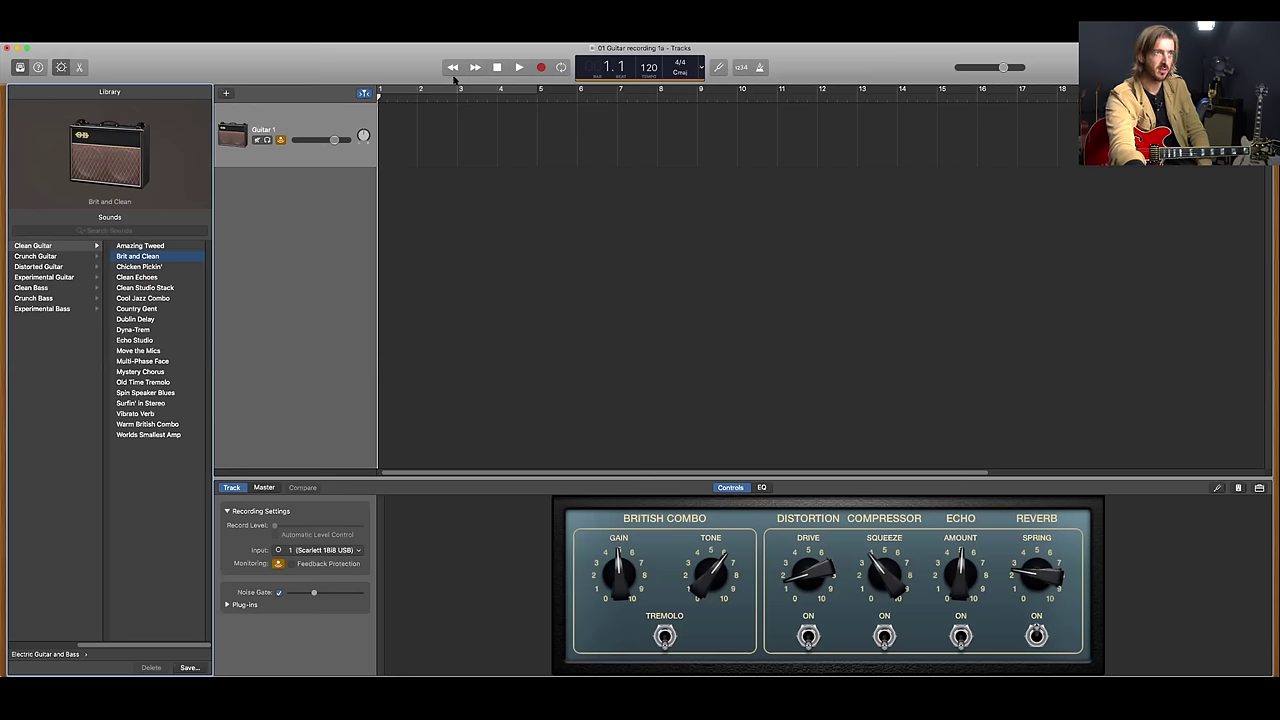
- Play the project briefly, stop playback and return the playhead to the beginning
click(518, 68)
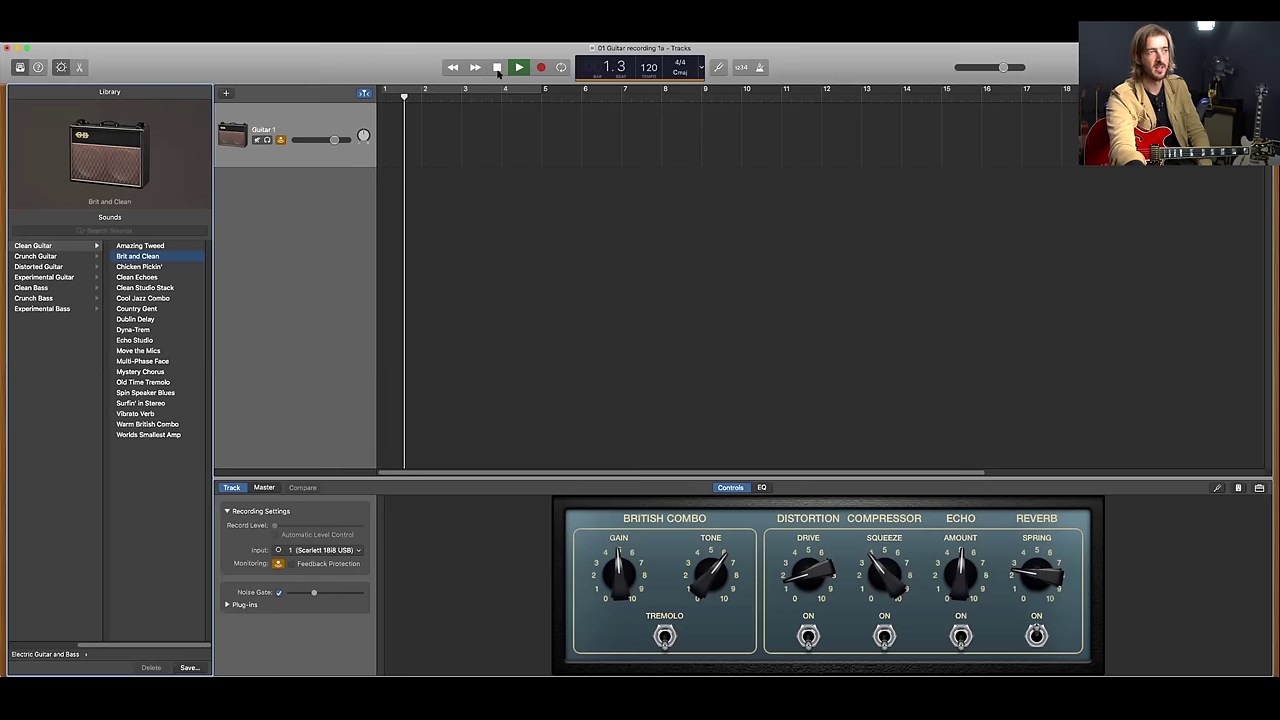
click(497, 67)
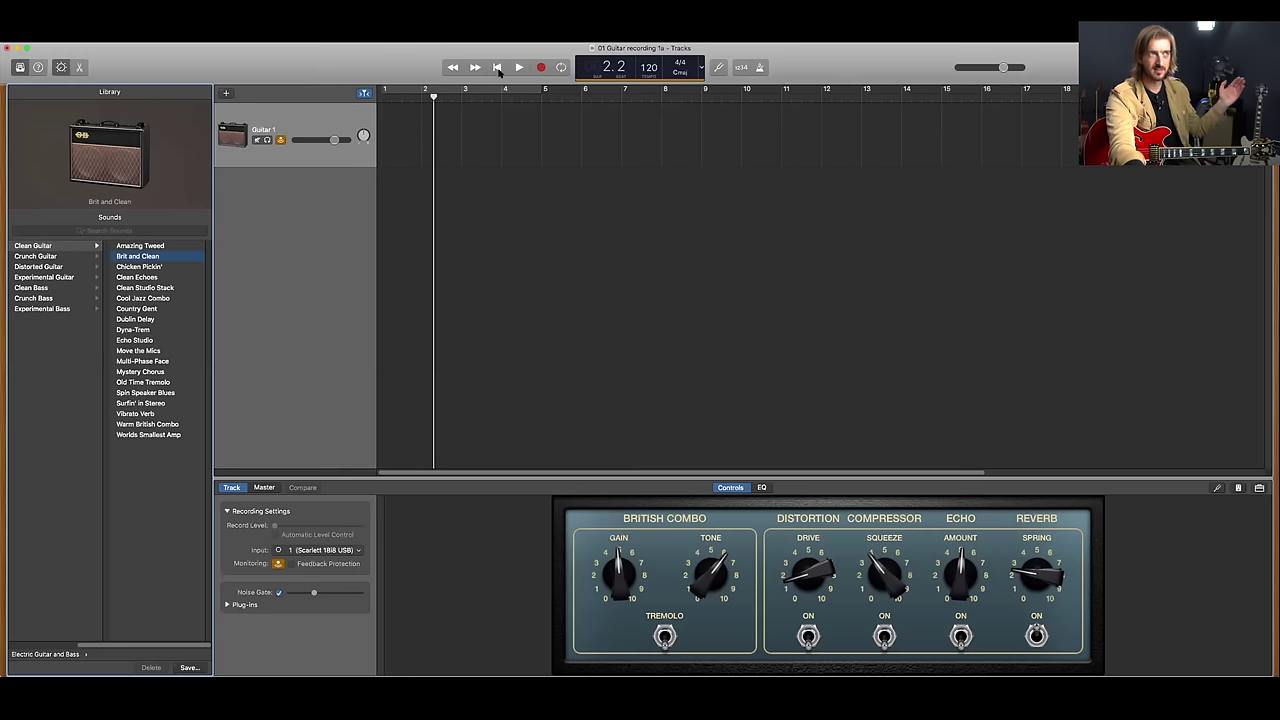
click(497, 67)
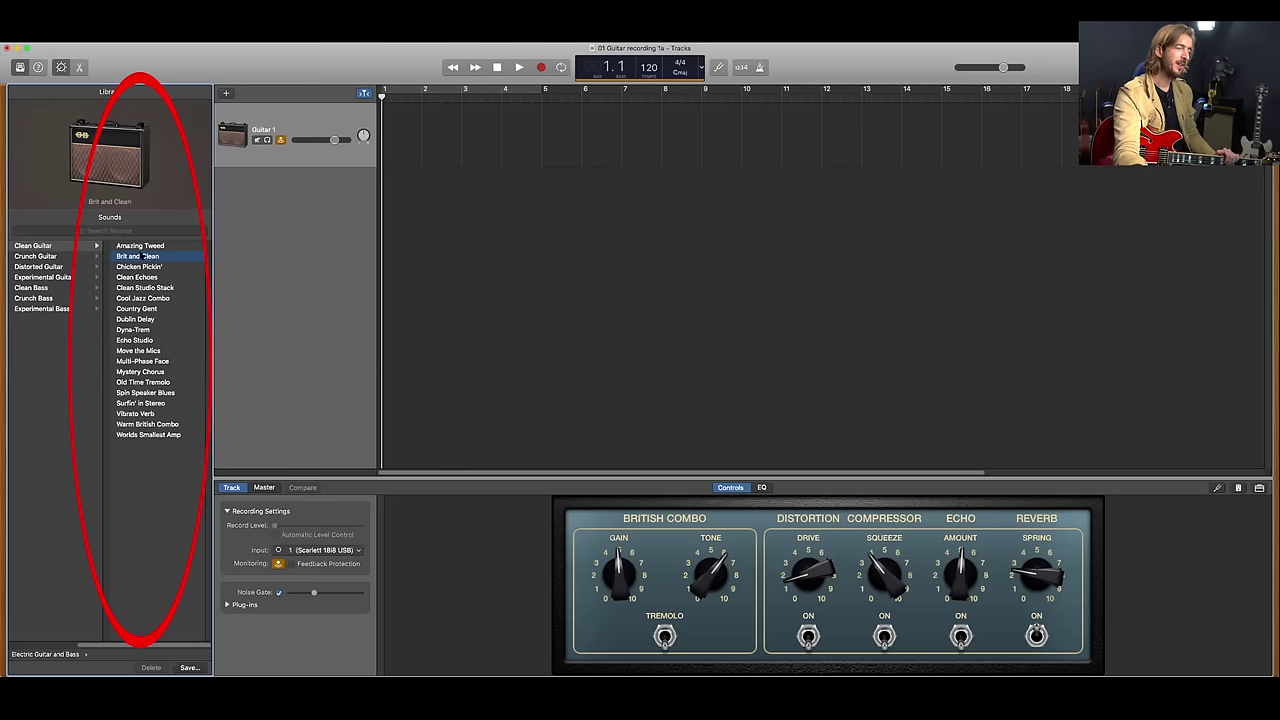
- Try the Clean Echoes and Clean Studio Stack sounds on the guitar track, and browse the Clean Bass and Crunch Bass sounds
click(144, 267)
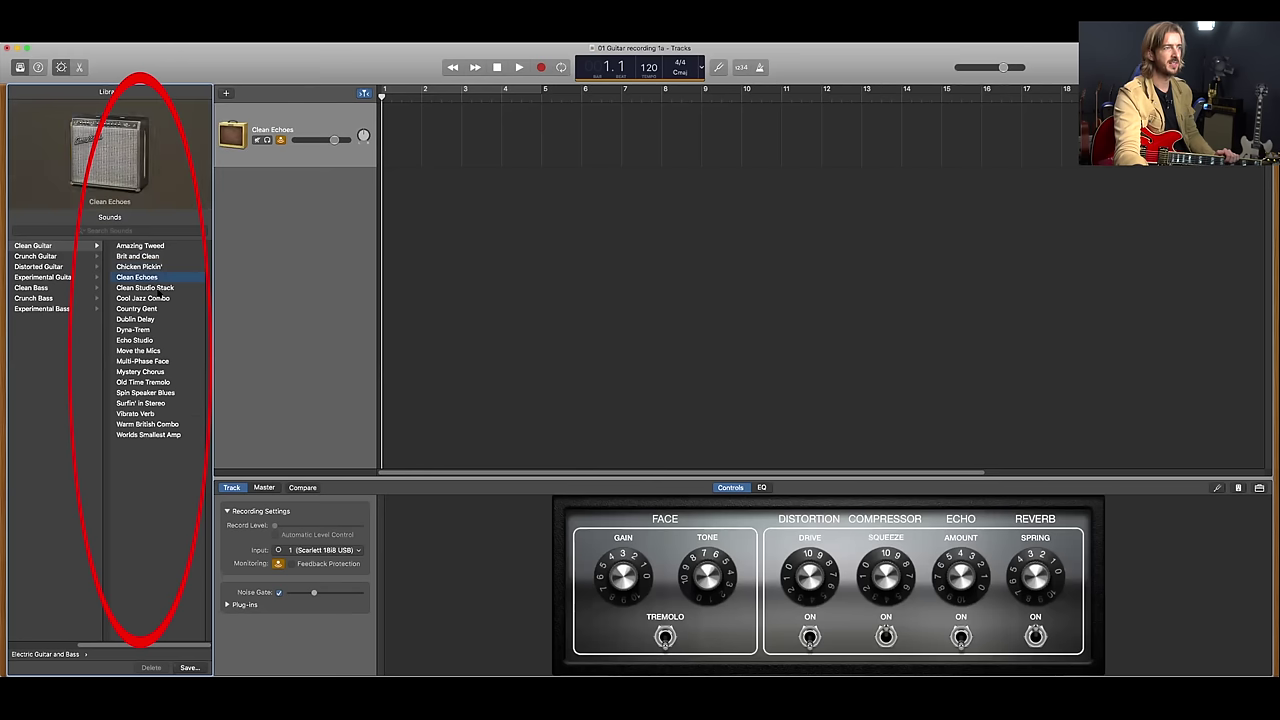
key(Down)
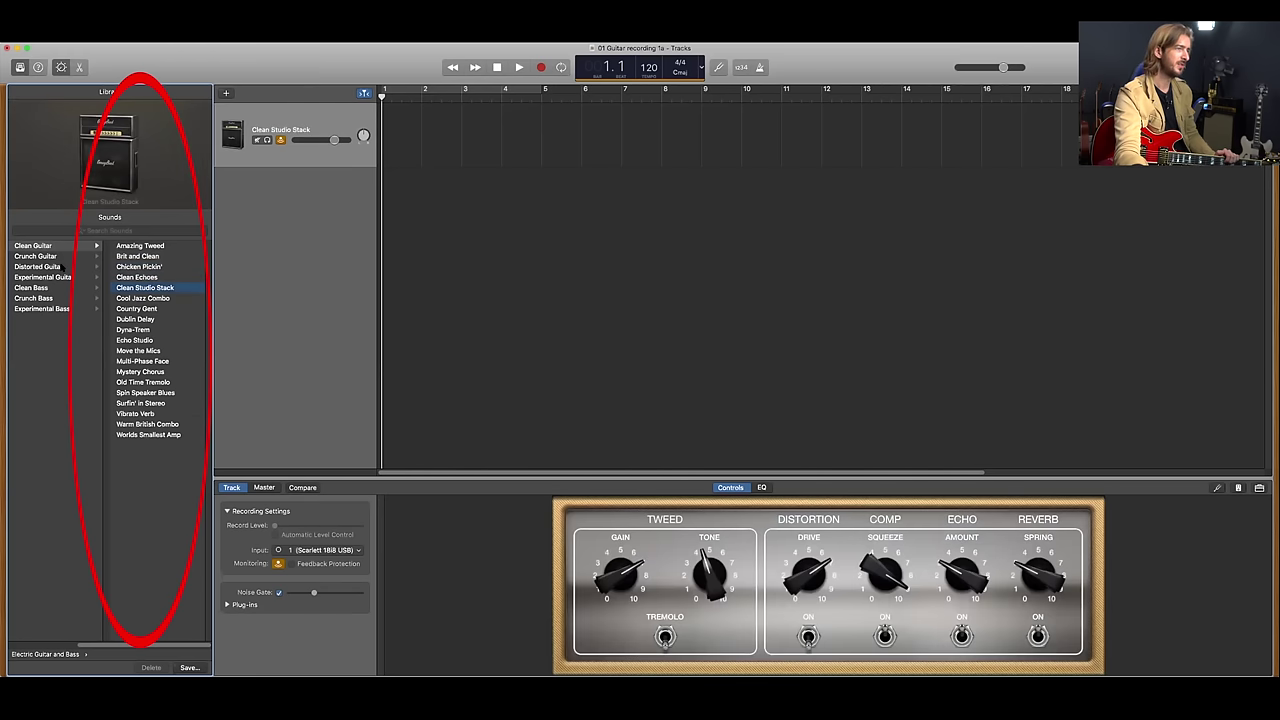
click(62, 289)
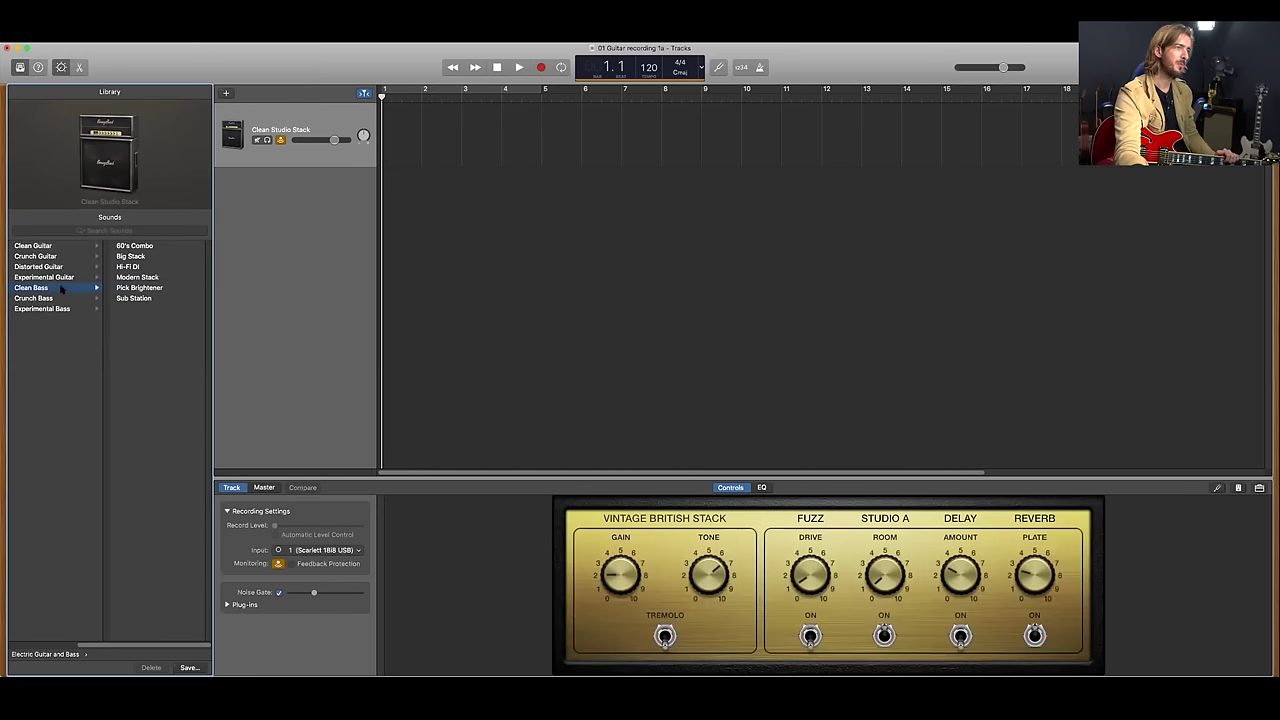
click(68, 299)
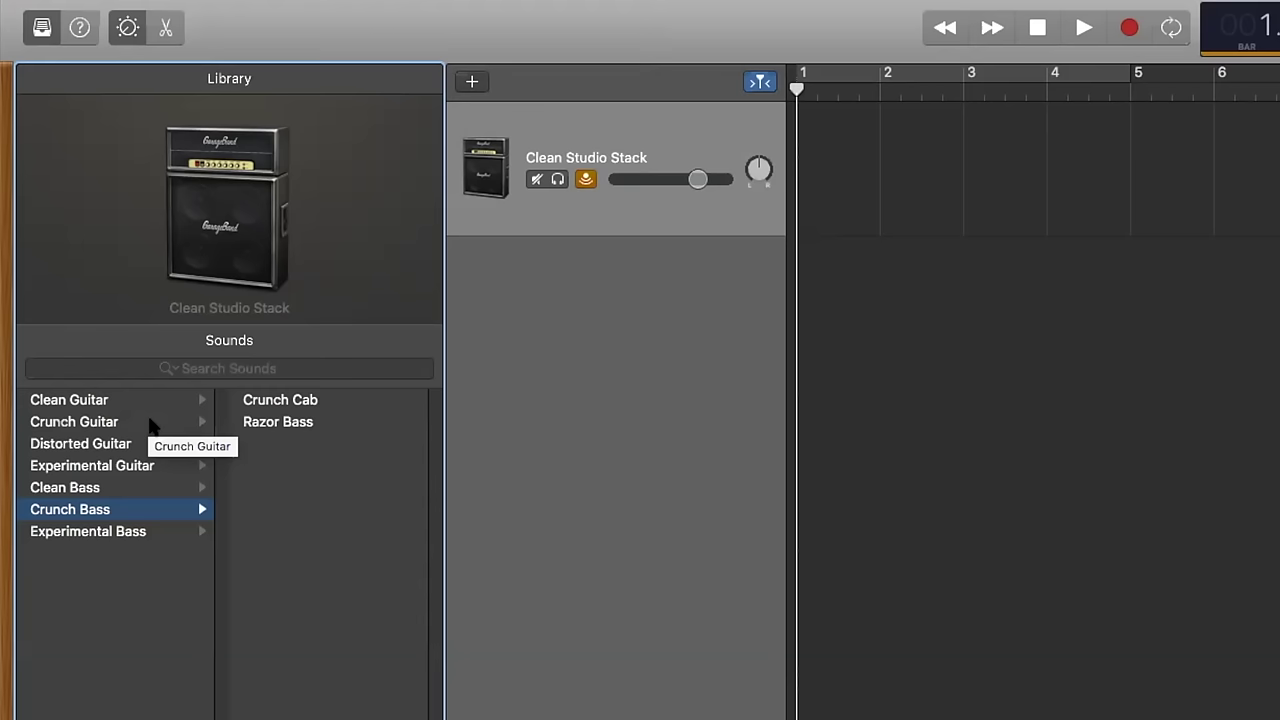
- Apply the Heartbroken sound from the Crunch Guitar category to the track, keeping input monitoring on
click(150, 424)
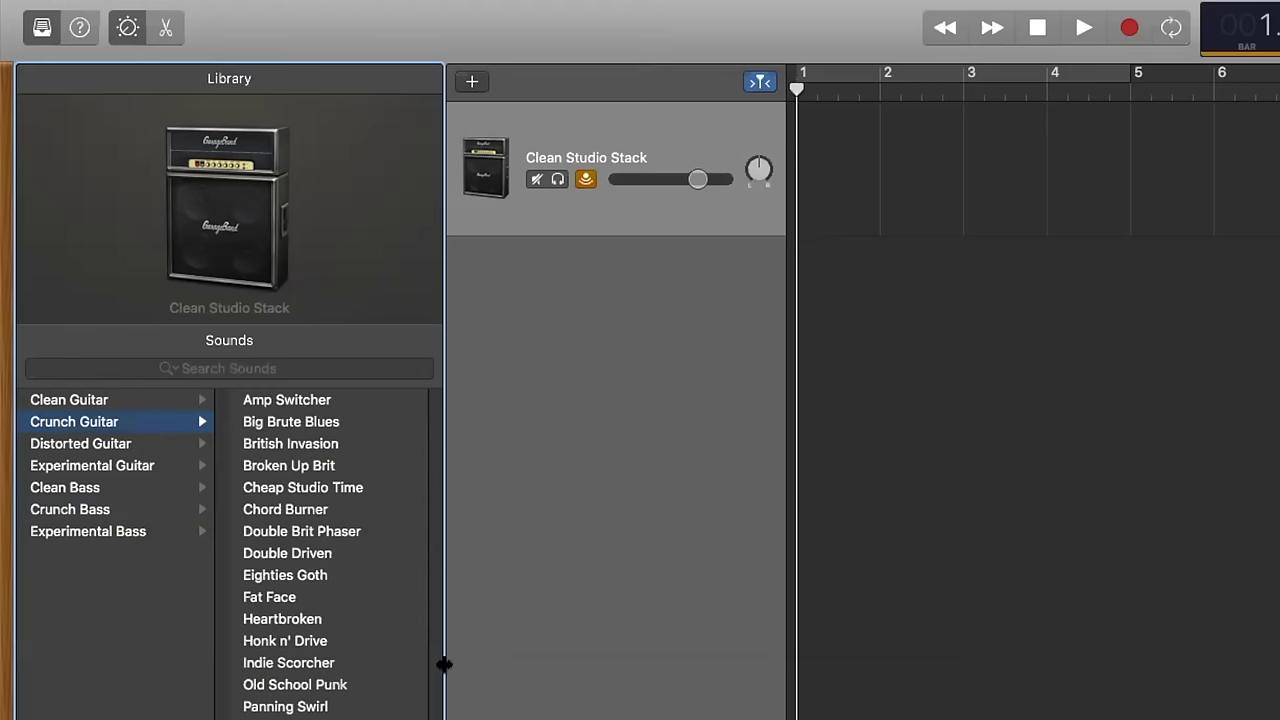
click(300, 620)
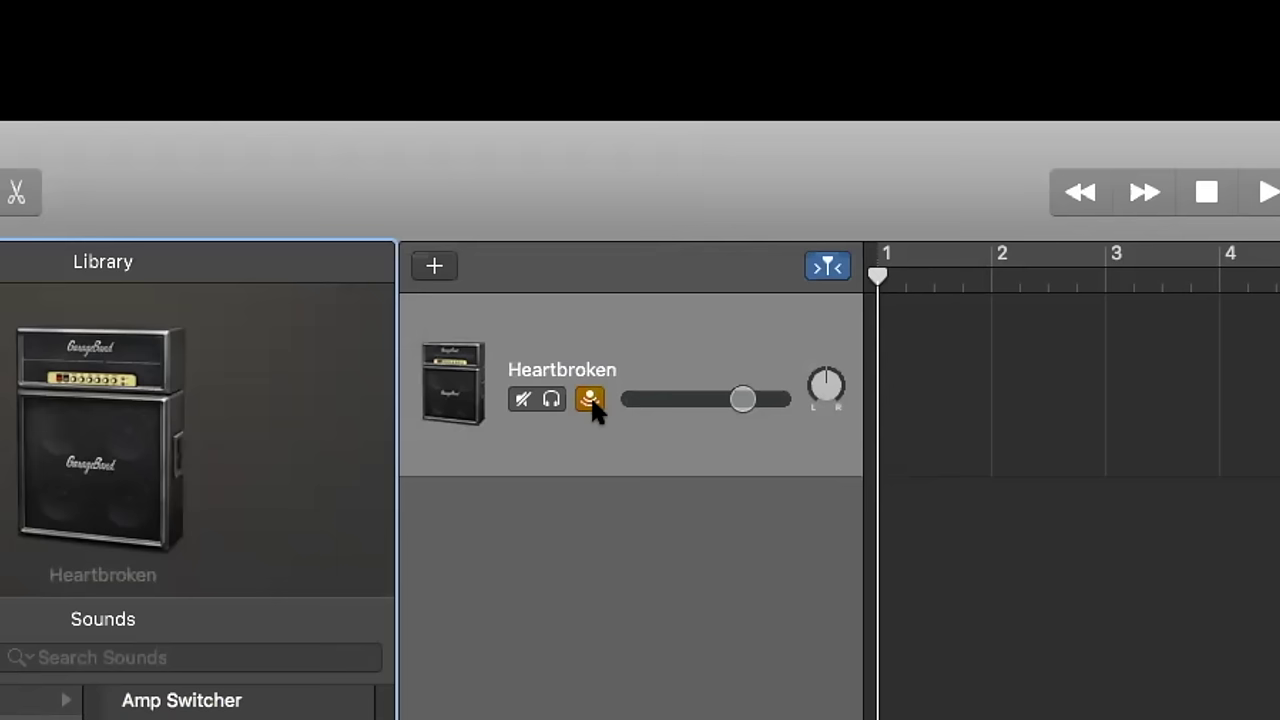
click(280, 140)
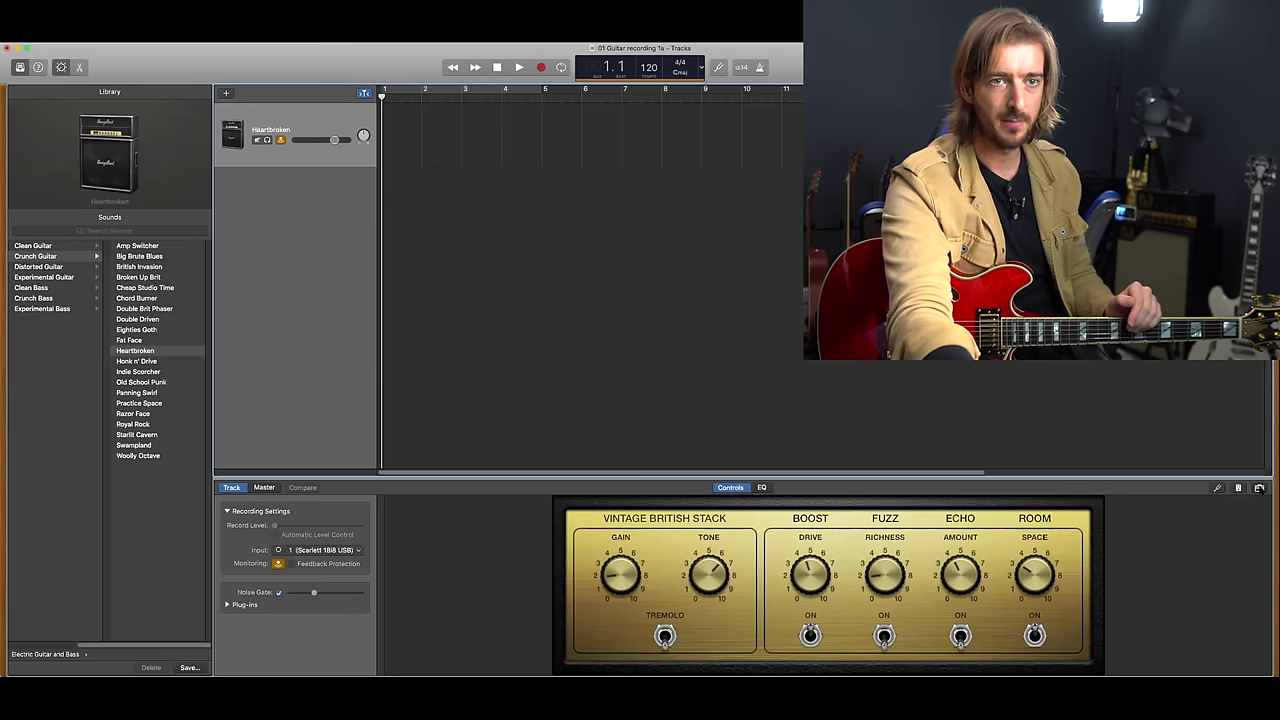
- Open Amp Designer, try the Small Brownface Combo model, and set the amp model to Brown Stack
click(1259, 488)
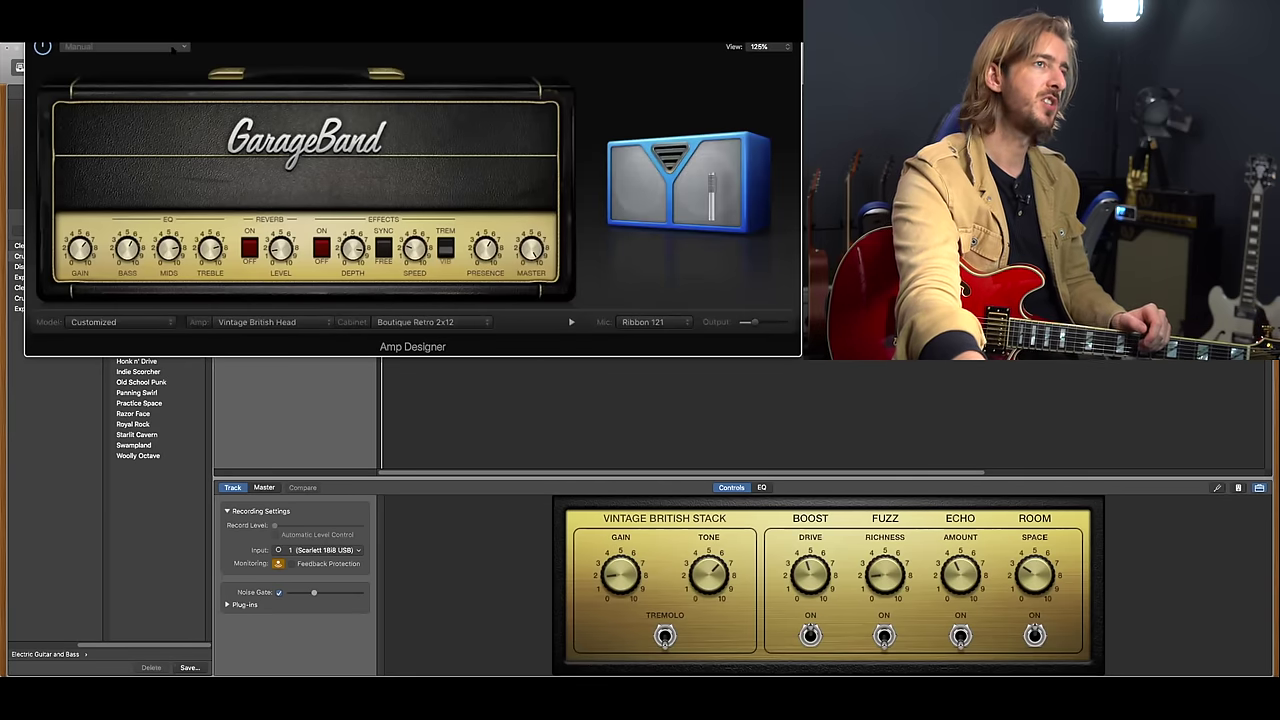
click(120, 46)
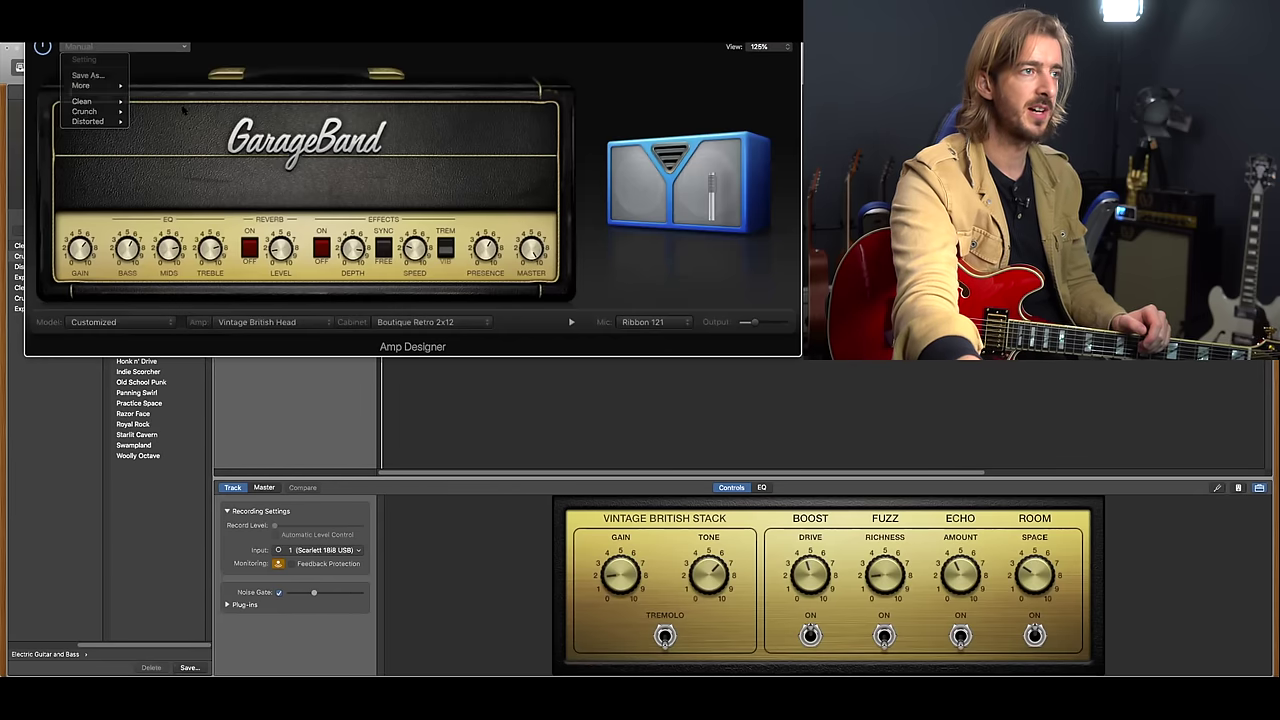
click(137, 325)
click(137, 322)
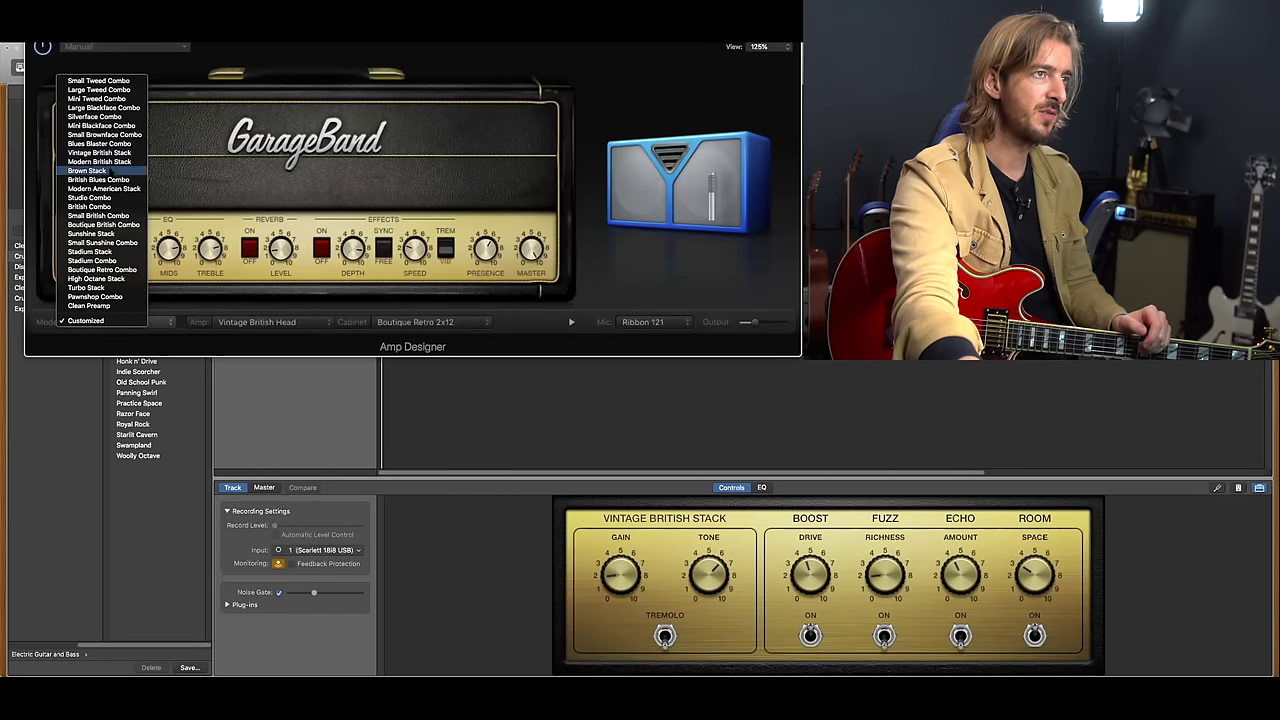
click(104, 134)
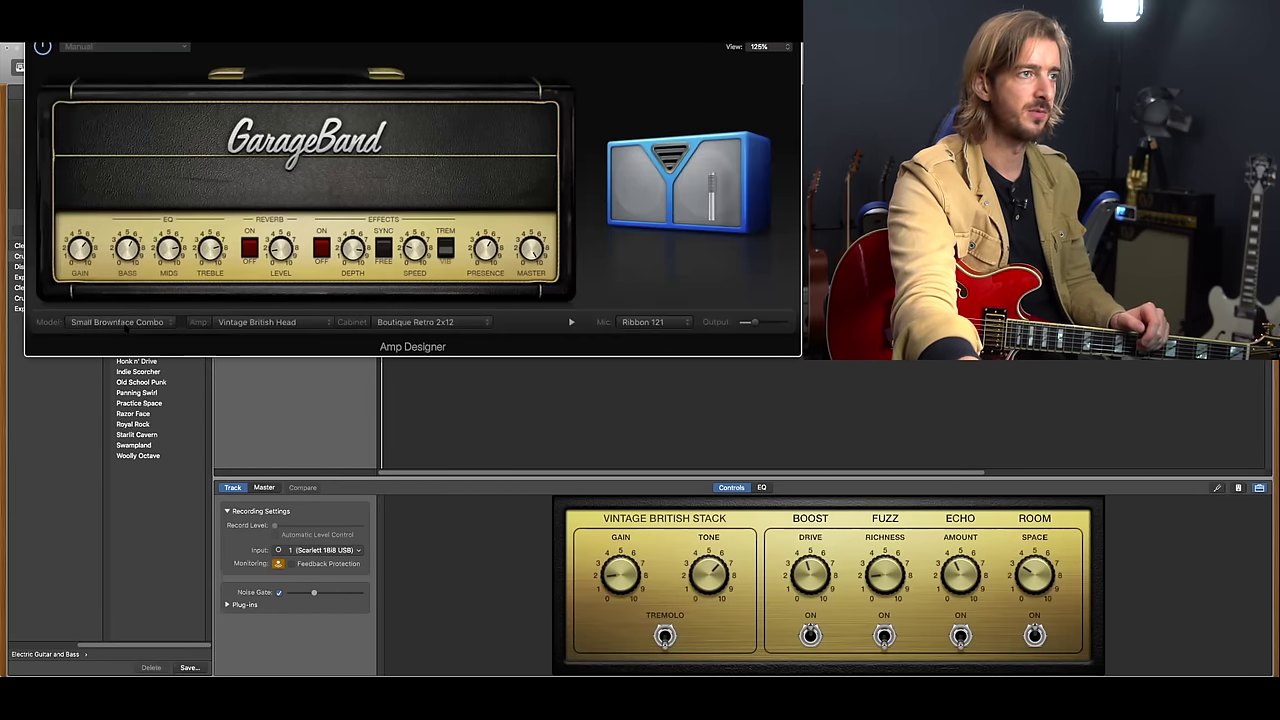
click(127, 325)
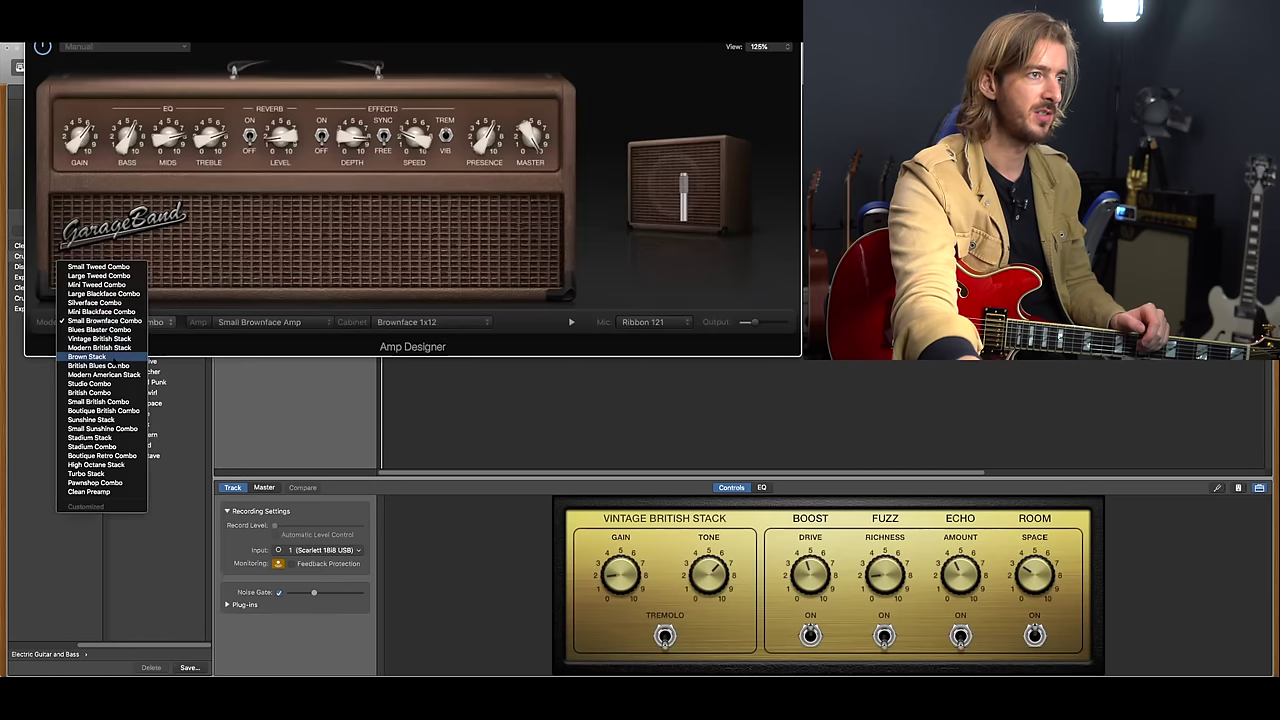
click(113, 363)
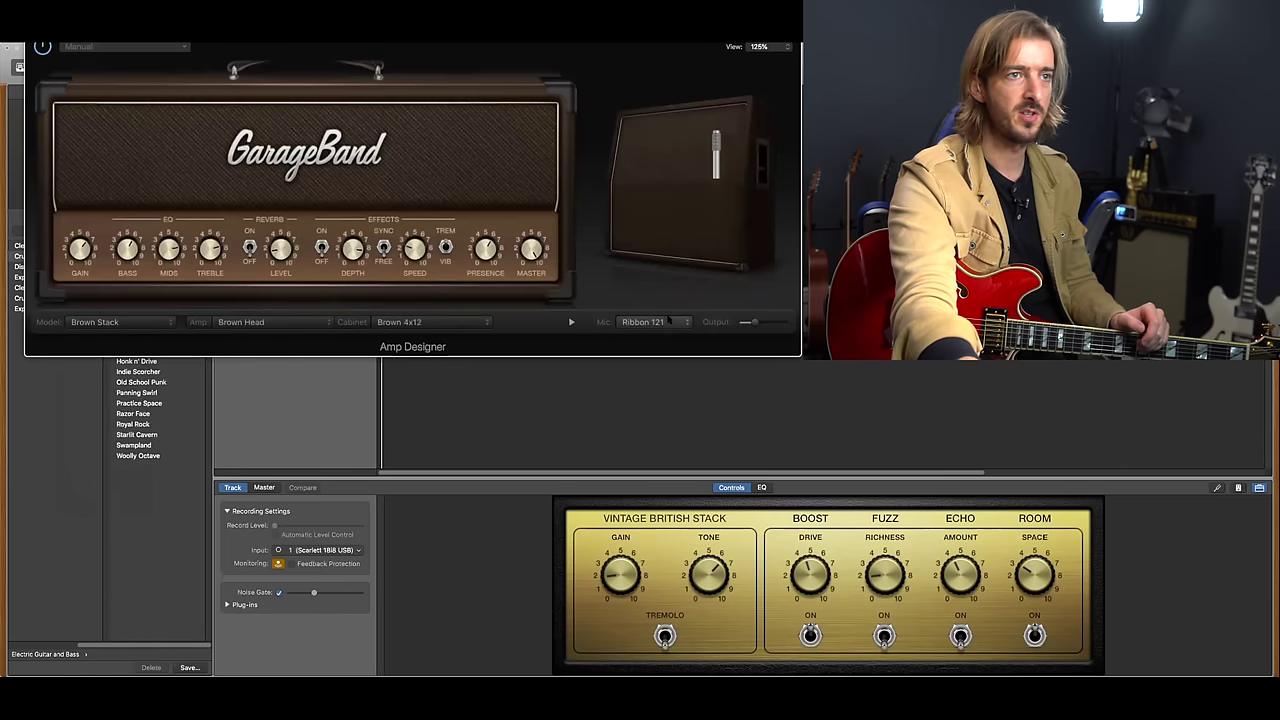
- Review the microphone and cabinet choices for the amp, keeping the Ribbon 121 and the Brown 4x12
click(667, 323)
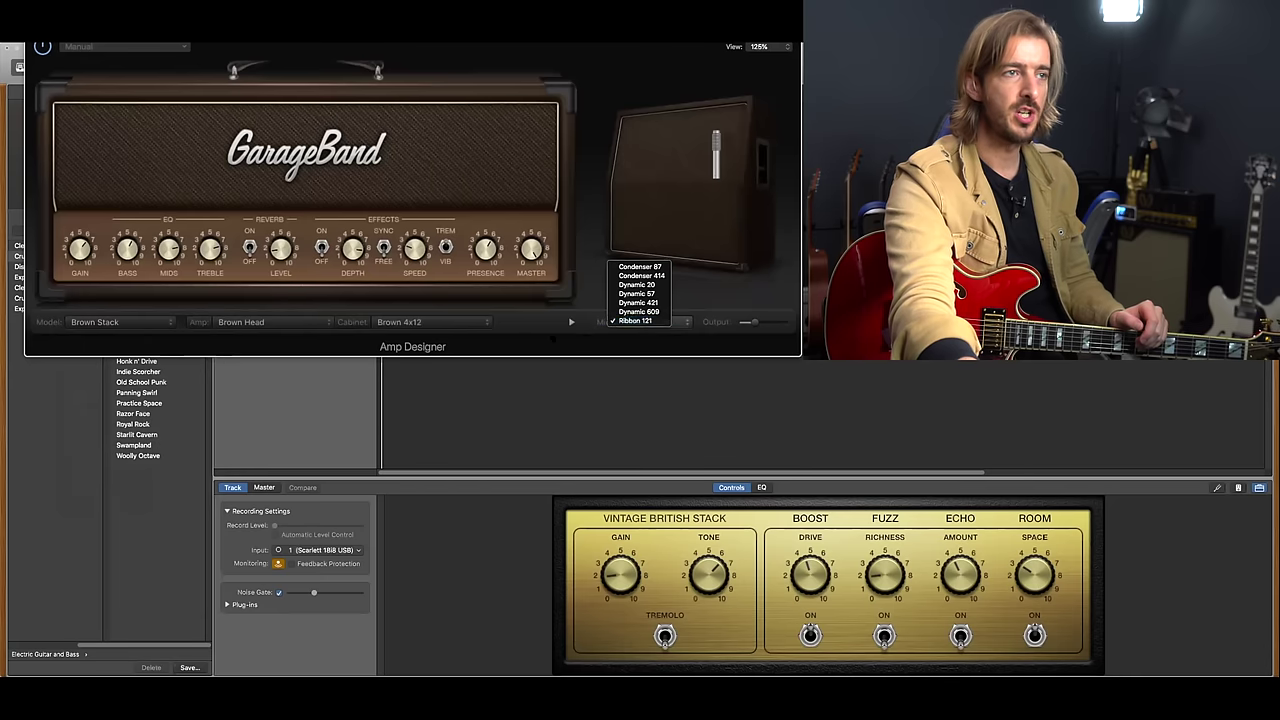
click(640, 320)
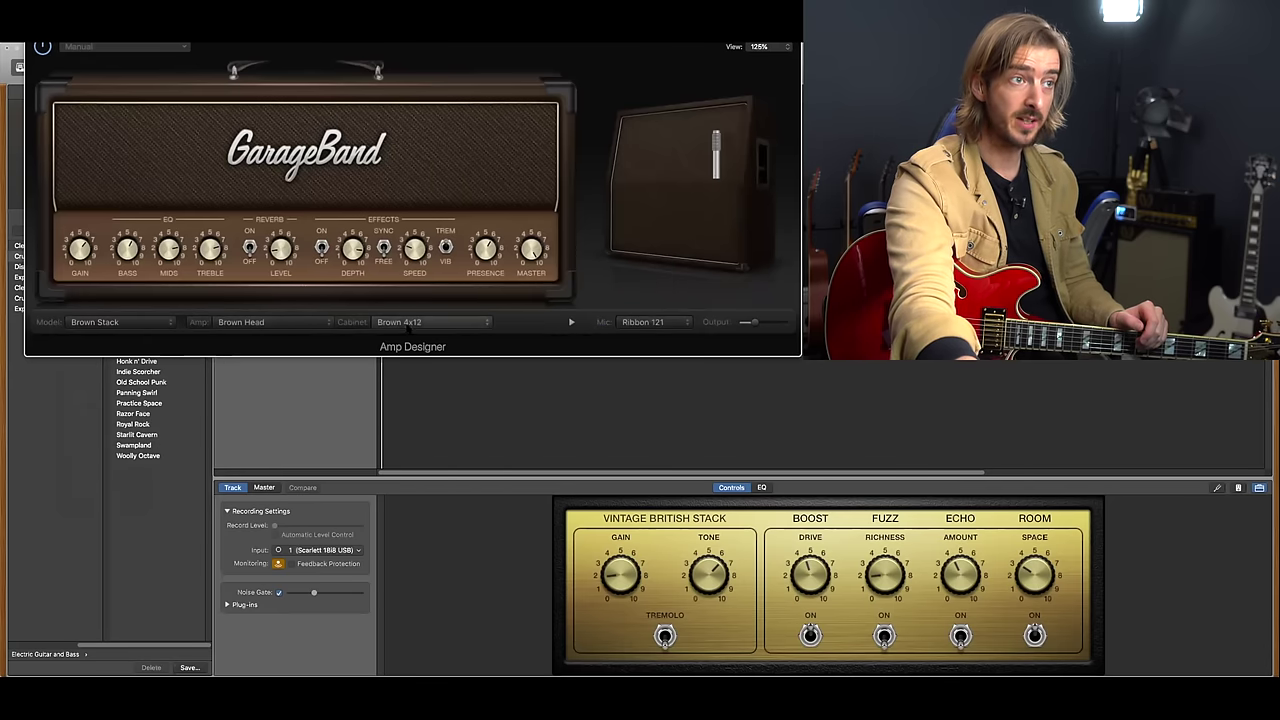
click(420, 322)
click(380, 463)
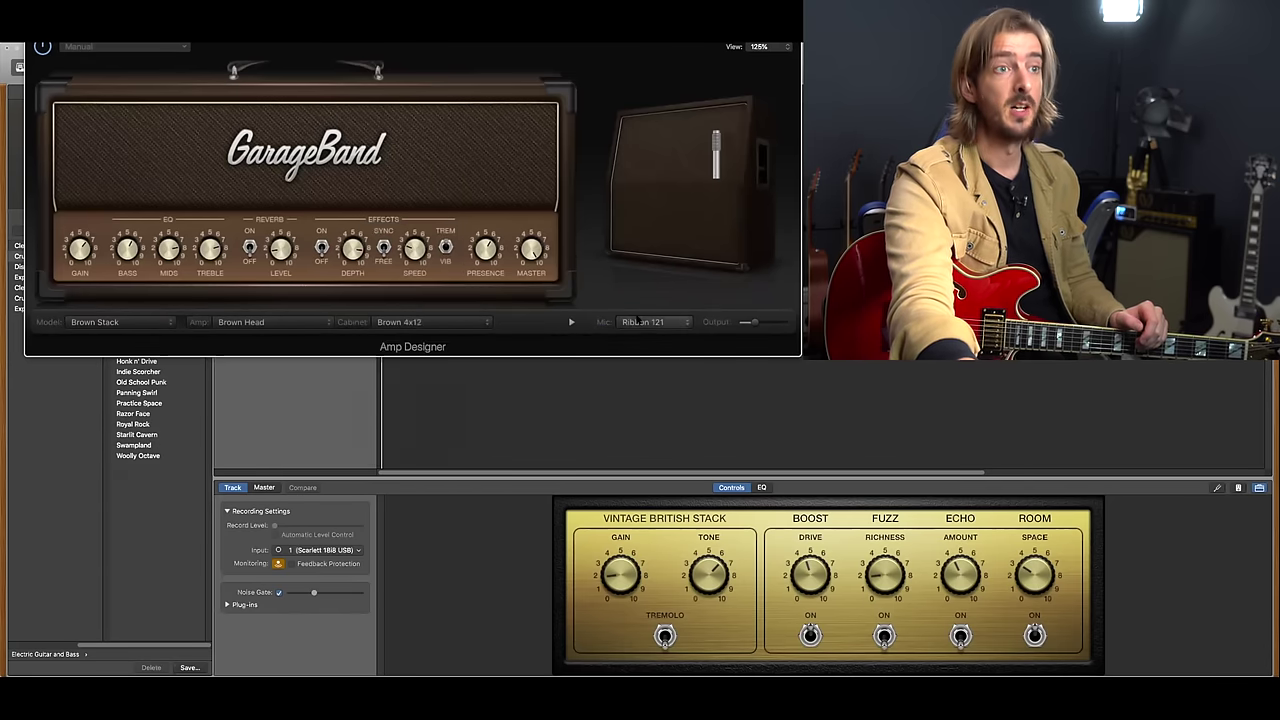
click(648, 321)
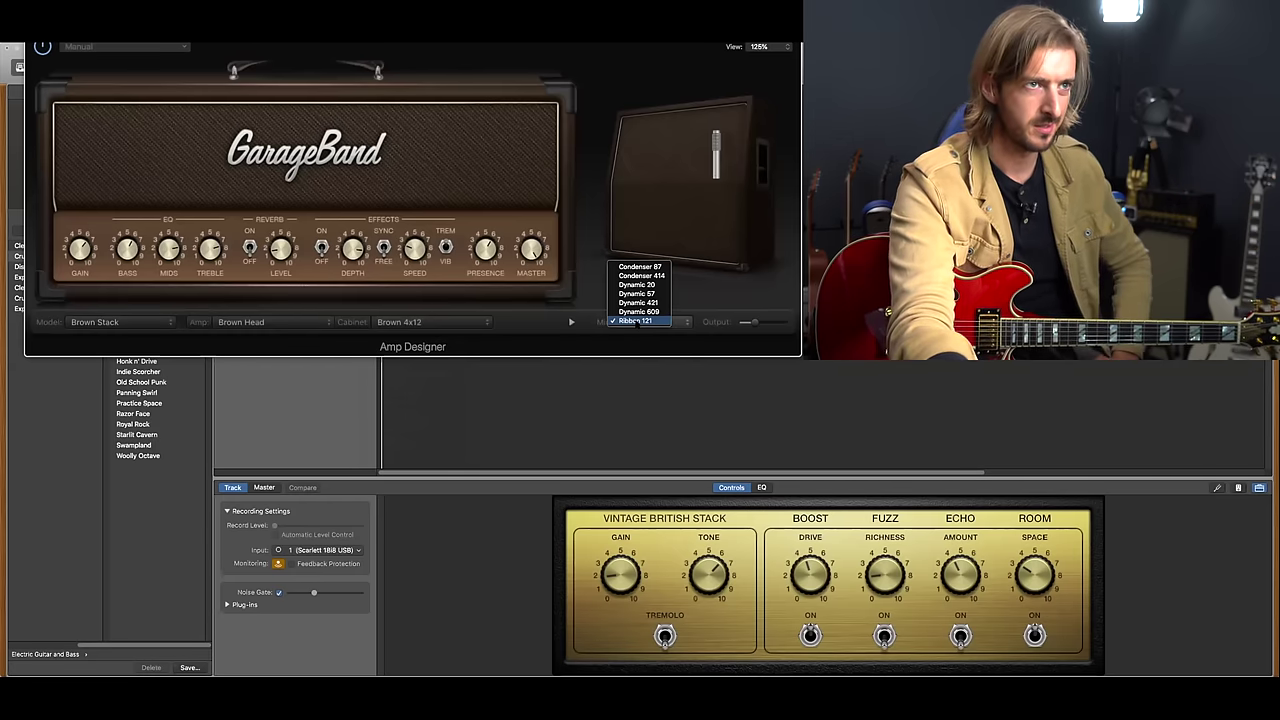
click(637, 321)
click(637, 321)
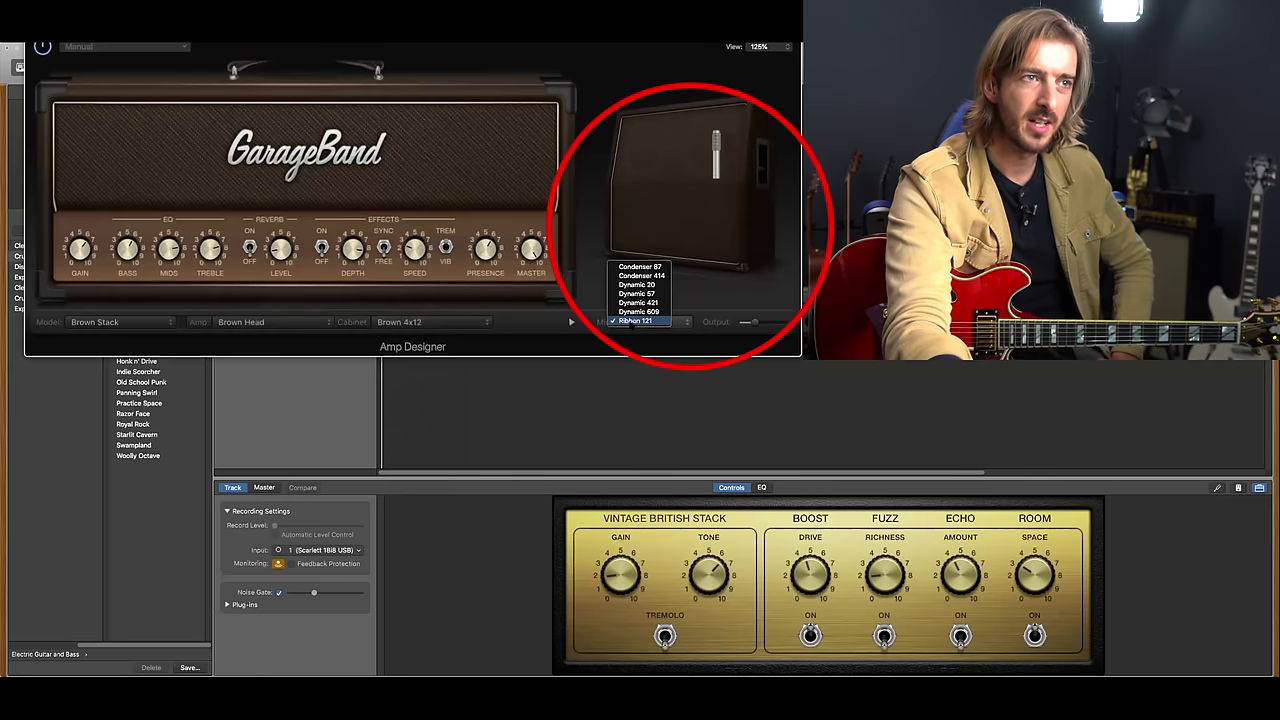
- Reposition the Ribbon 121 microphone in front of the Brown 4x12 cabinet, close Amp Designer and select Heartbroken in the sound library
click(633, 270)
mouse_move(679, 286)
mouse_down()
mouse_move(641, 271)
mouse_move(652, 282)
mouse_up()
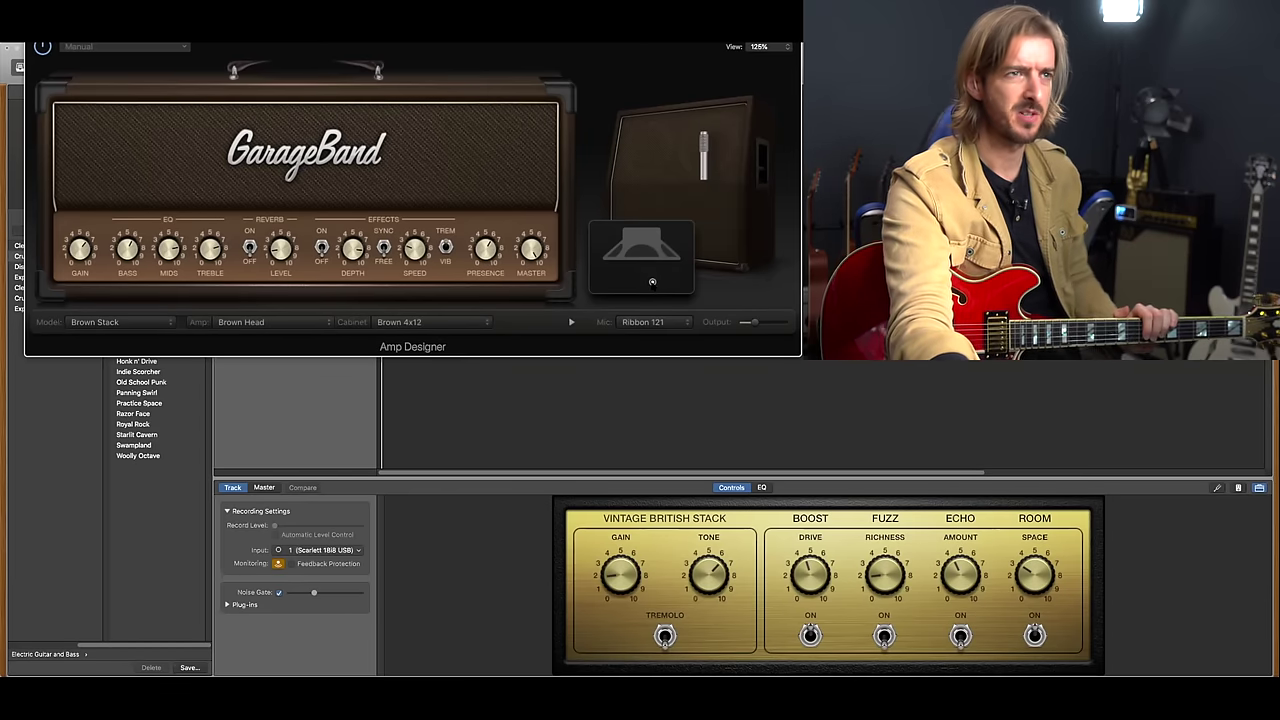
drag(654, 284, 660, 276)
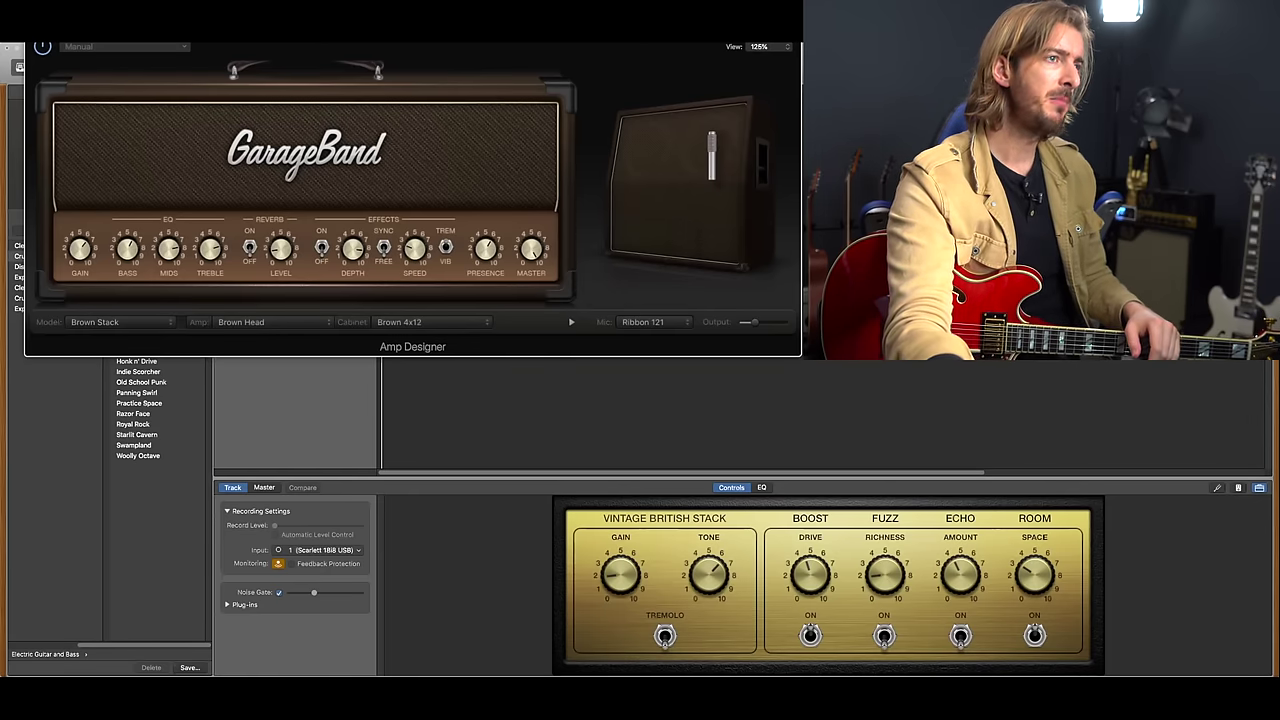
key(super+w)
click(148, 341)
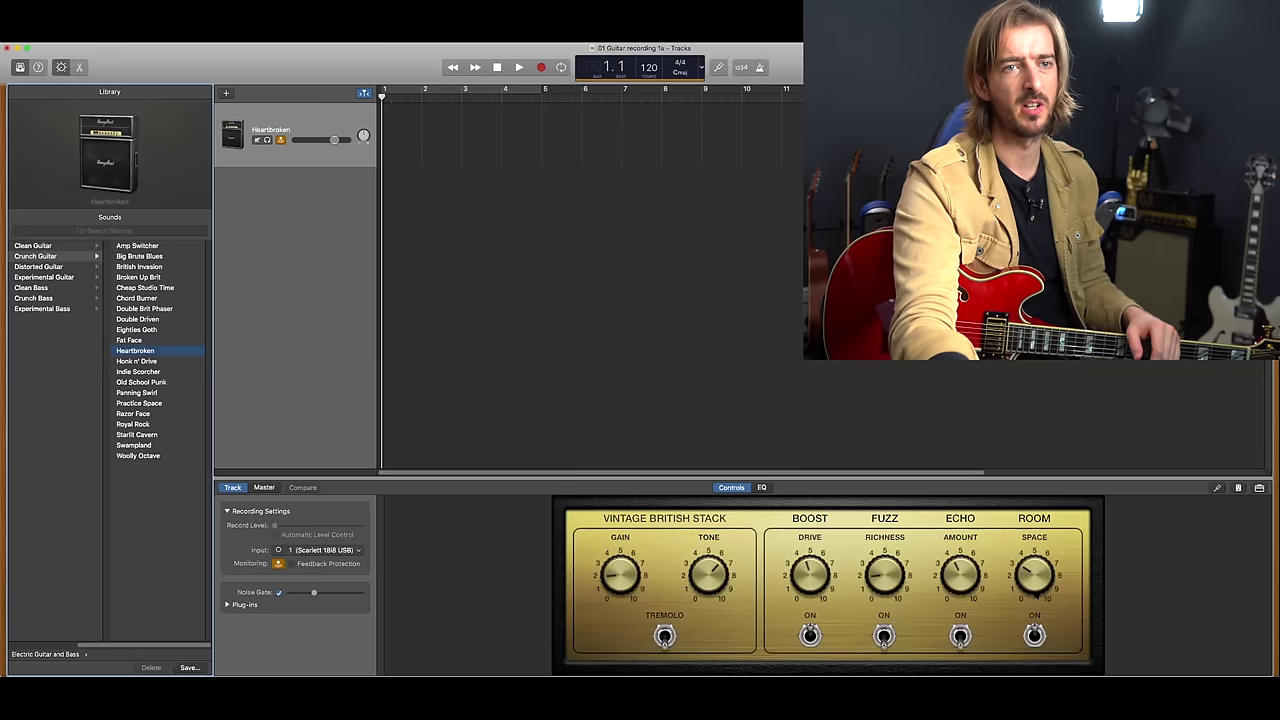
- Open the Pedalboard and add the Tube Burner pedal after the Hi-Drive treble boost
click(1238, 488)
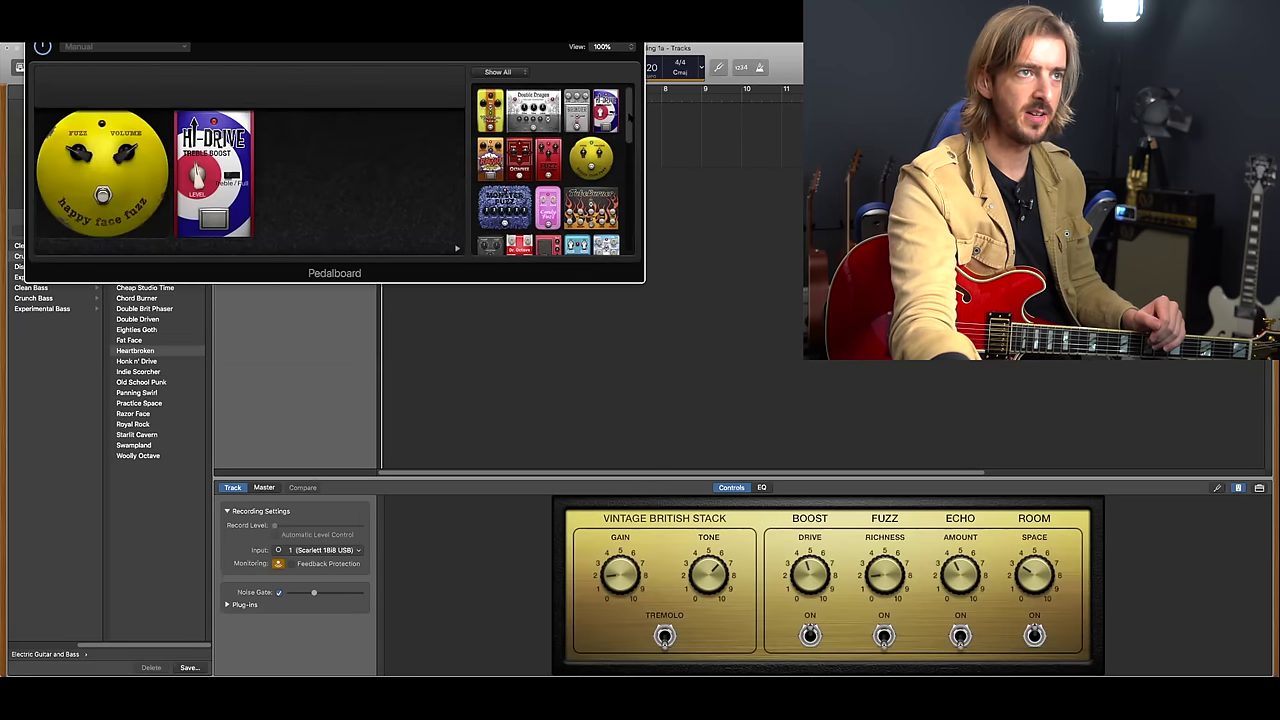
scroll(549, 170, down, 3)
drag(591, 118, 440, 175)
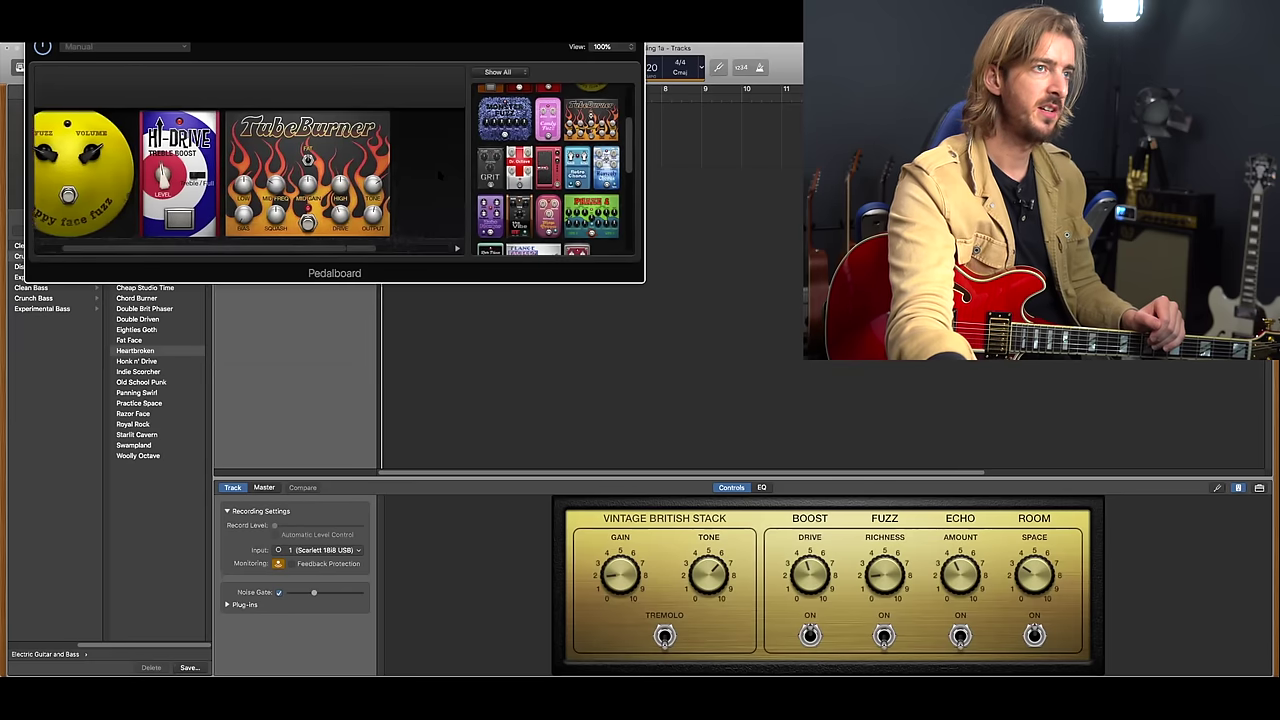
click(355, 127)
key(Delete)
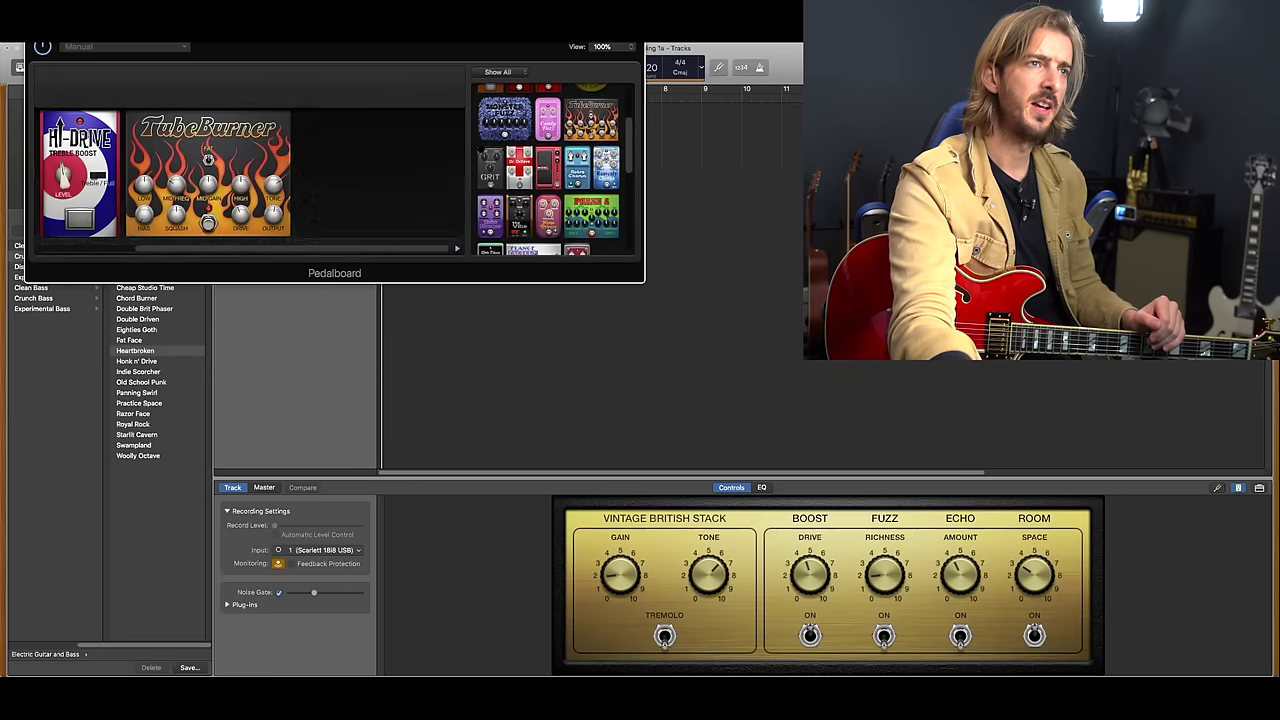
- Remove the Tube Burner pedal from the Pedalboard, raise the Hi-Drive treble boost level and return to the tracks
click(302, 139)
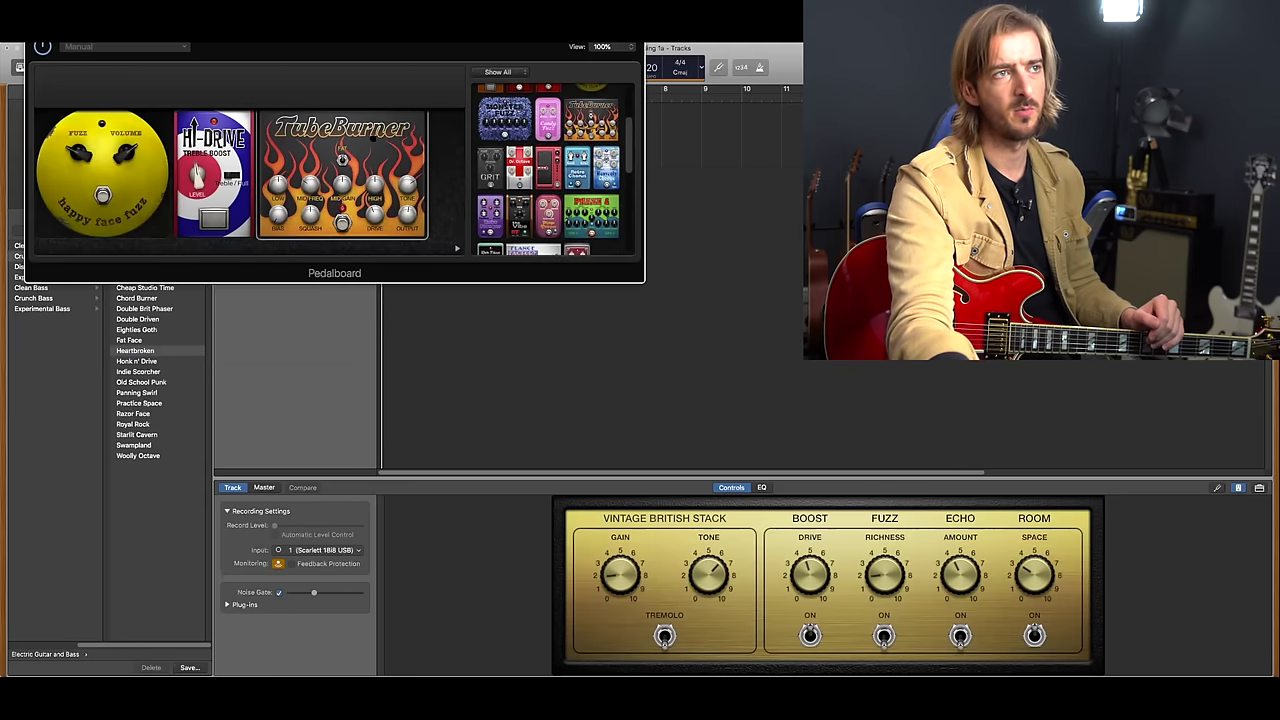
key(Delete)
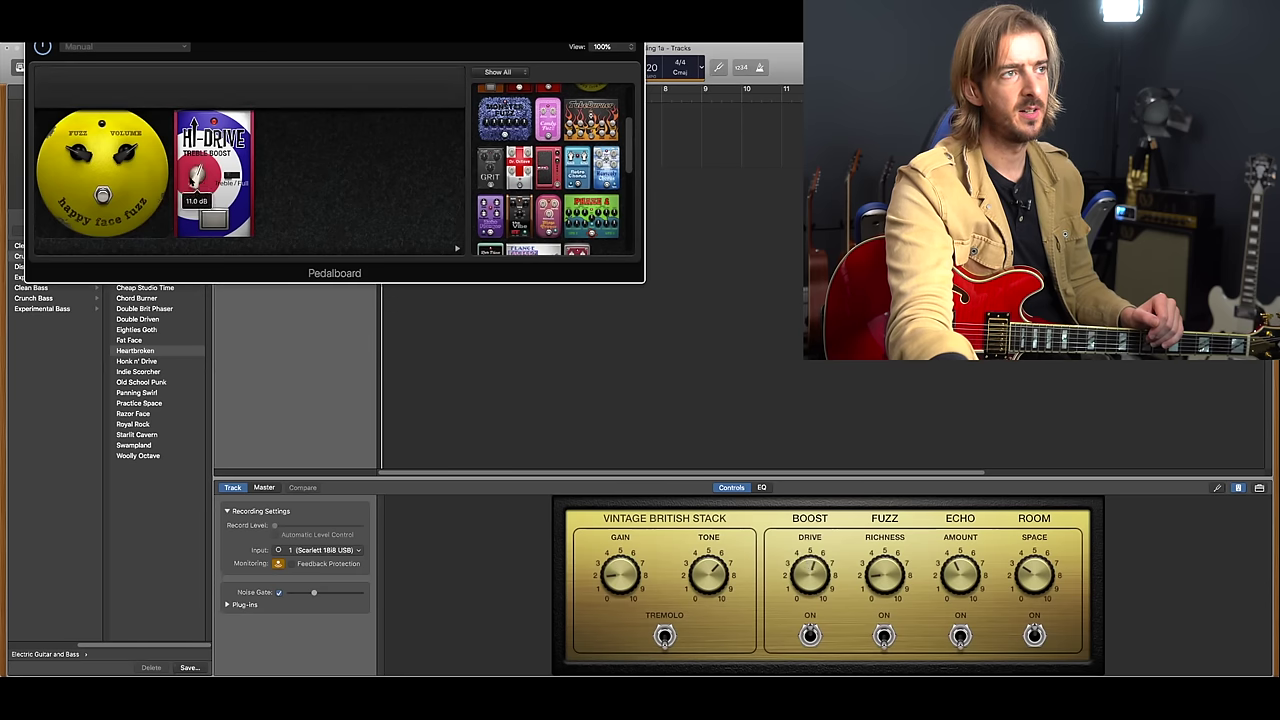
key(super+w)
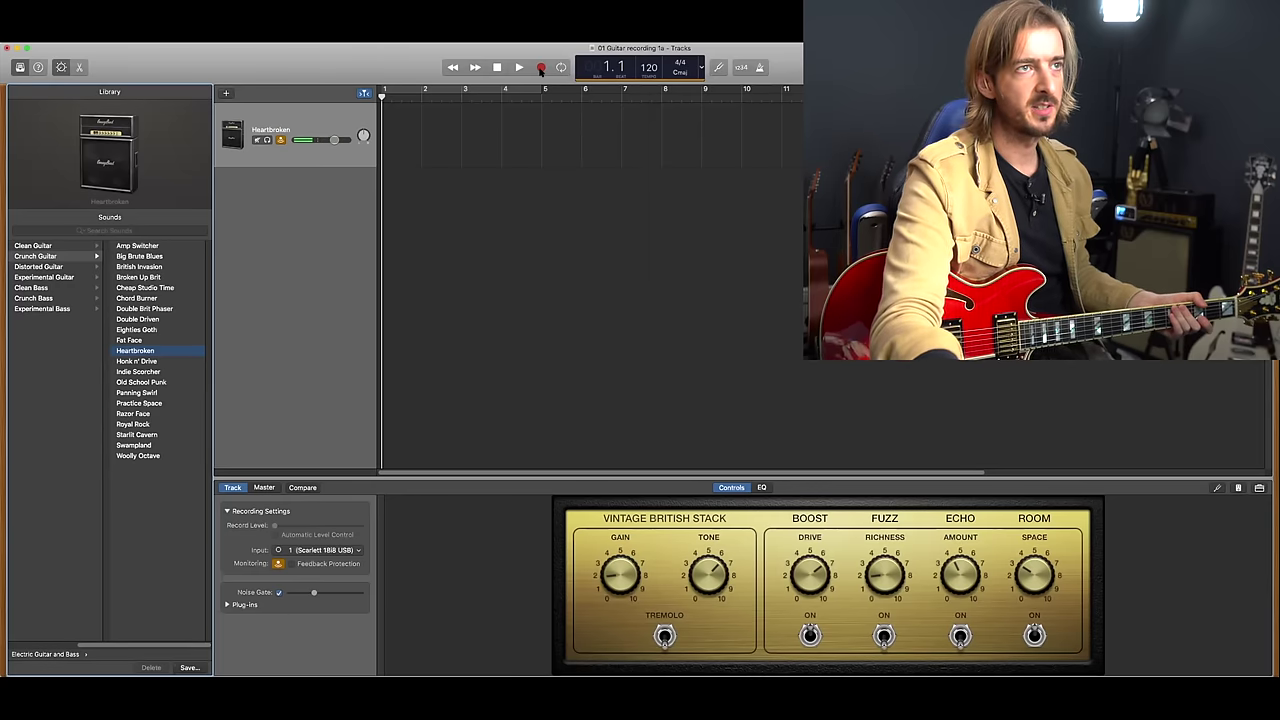
- Record a guitar take from bar 1 to about bar 10 on the Heartbroken track and play it back from the start
click(540, 68)
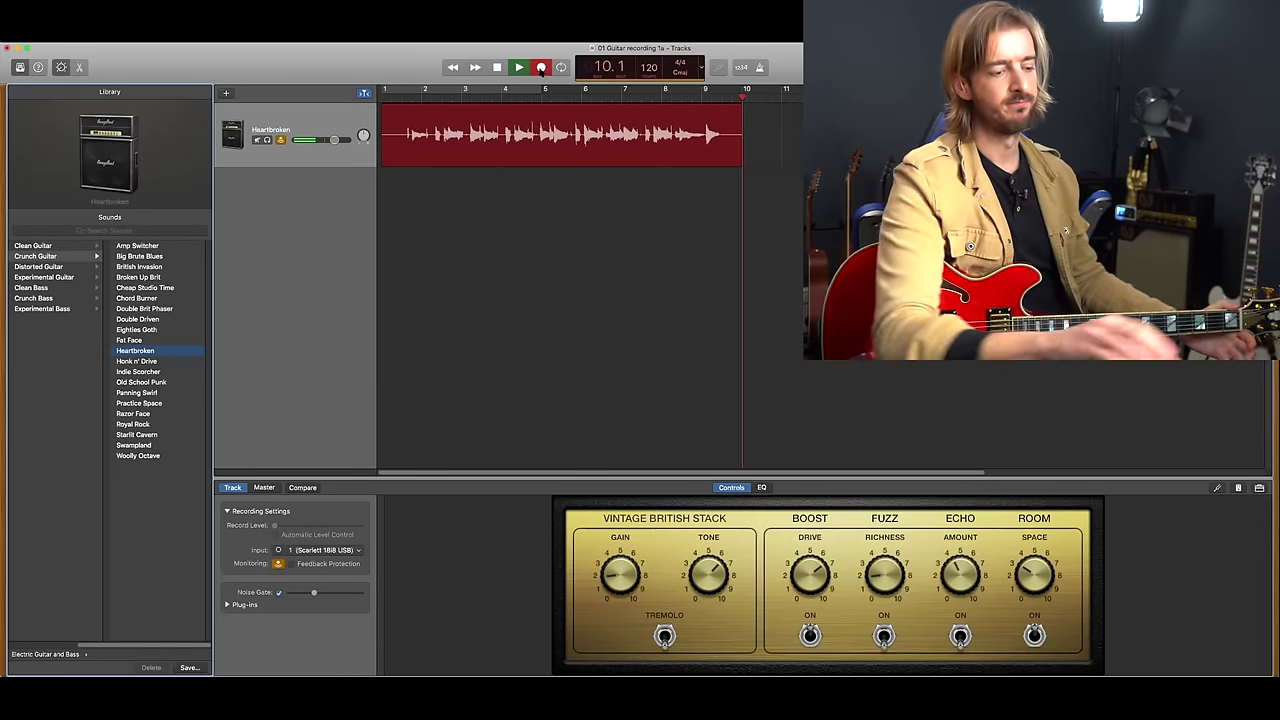
key(space)
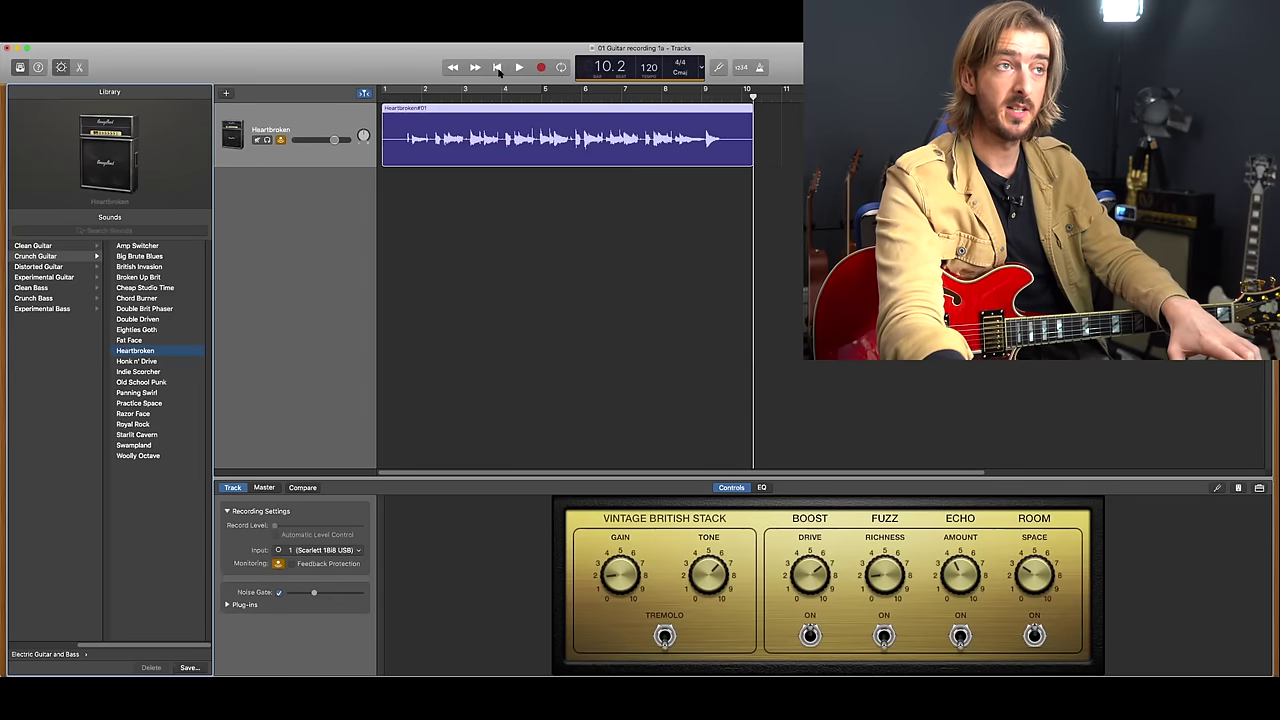
click(497, 67)
click(517, 68)
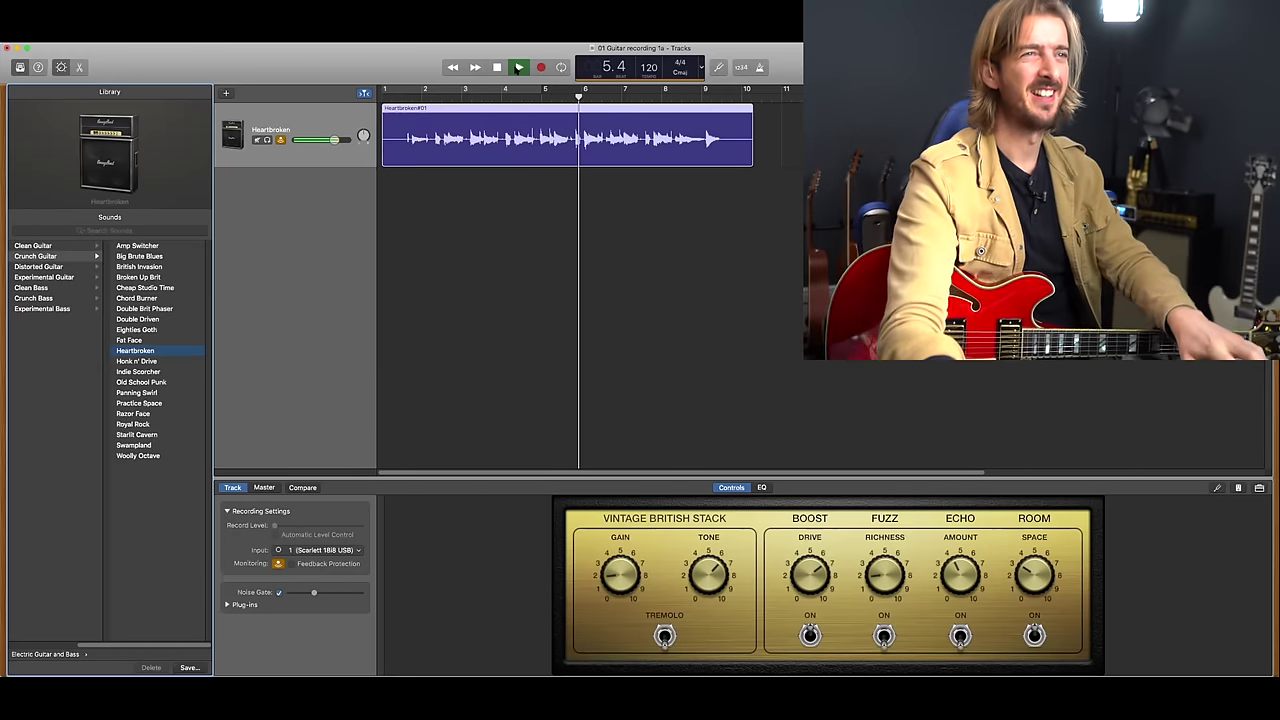
click(497, 69)
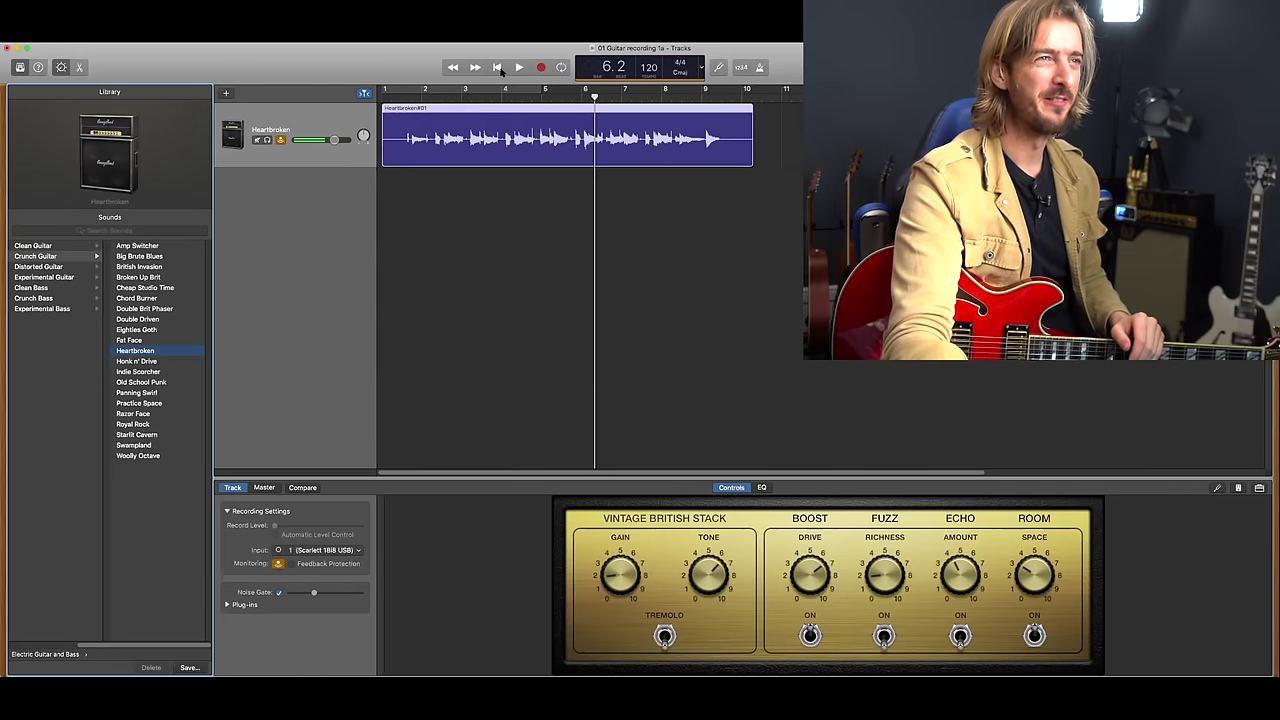
click(498, 67)
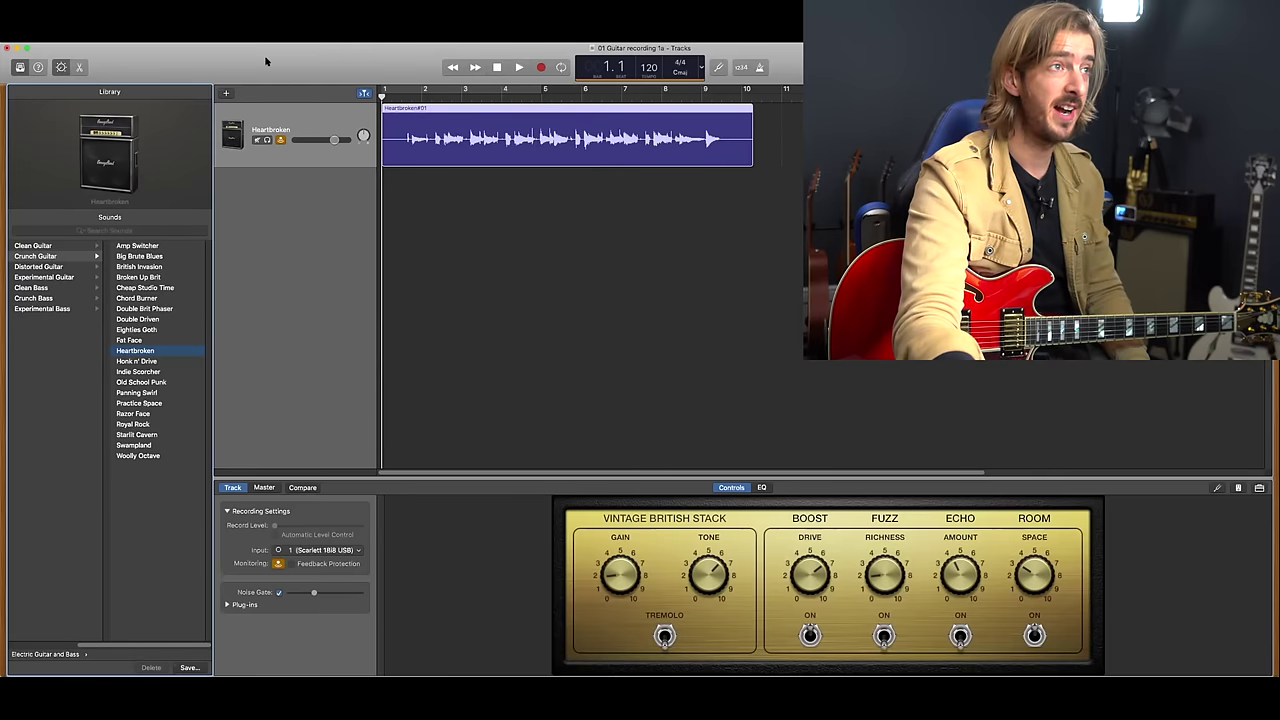
- Duplicate the Heartbroken track and turn off input monitoring on the original track
right_click(266, 57)
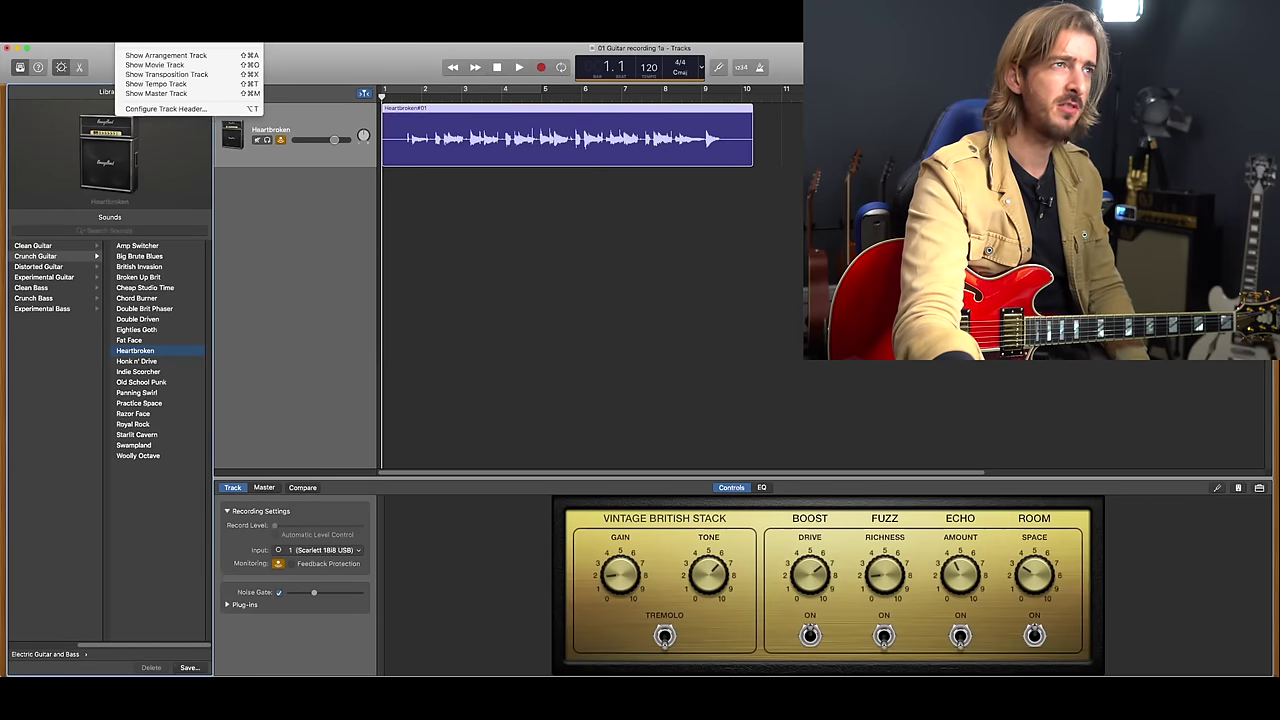
key(Escape)
key(super+d)
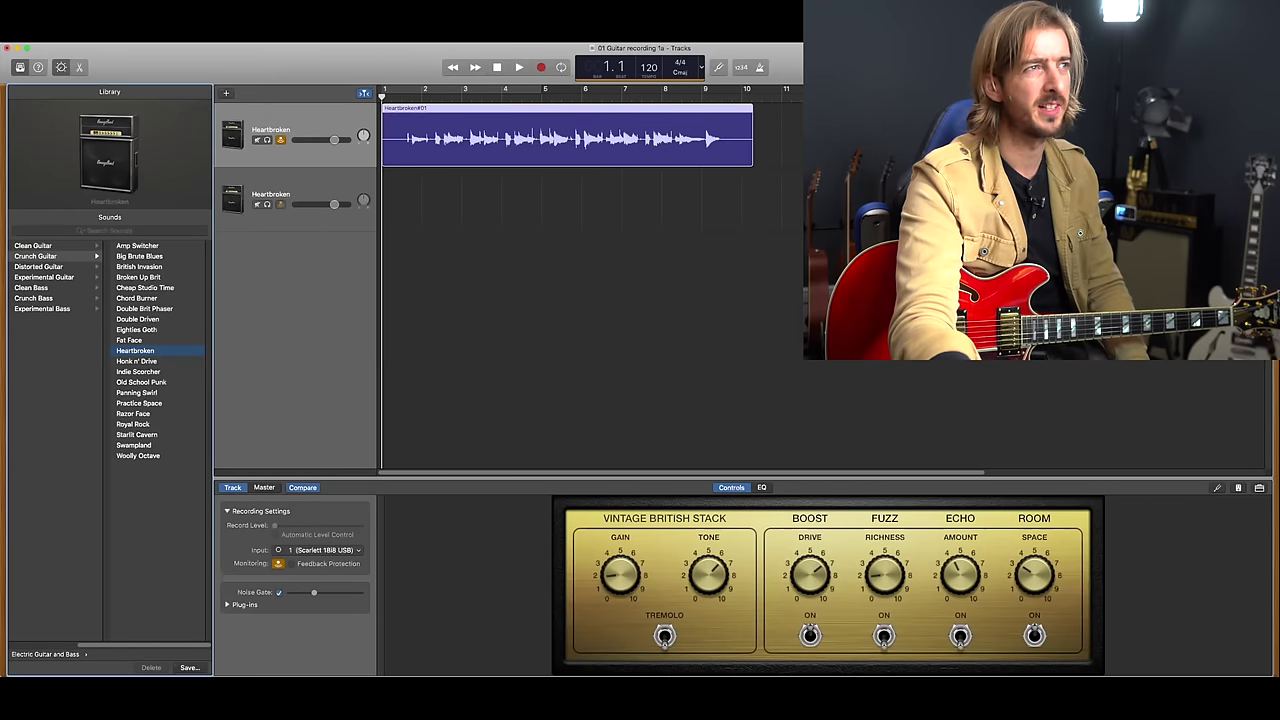
click(315, 185)
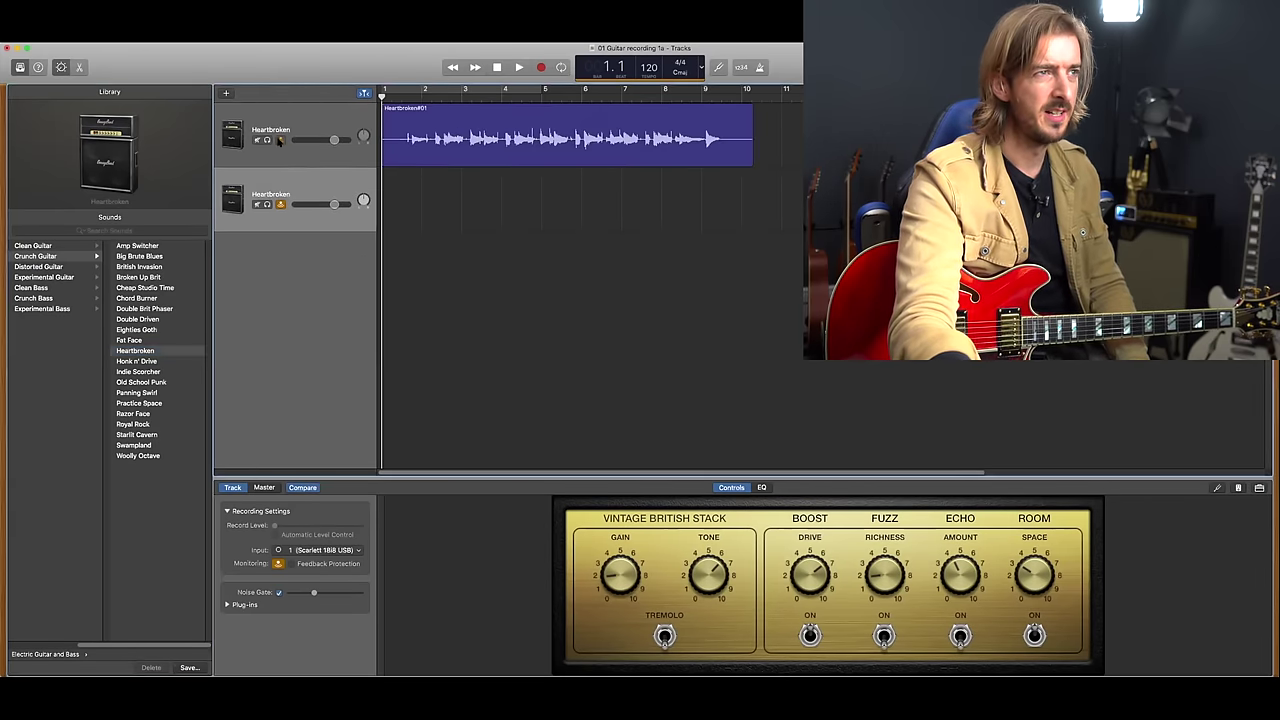
- Add the Vintage Drive pedal after the Hi-Drive on the duplicated track and set the Hi-Drive level to 20.0 dB
key(v)
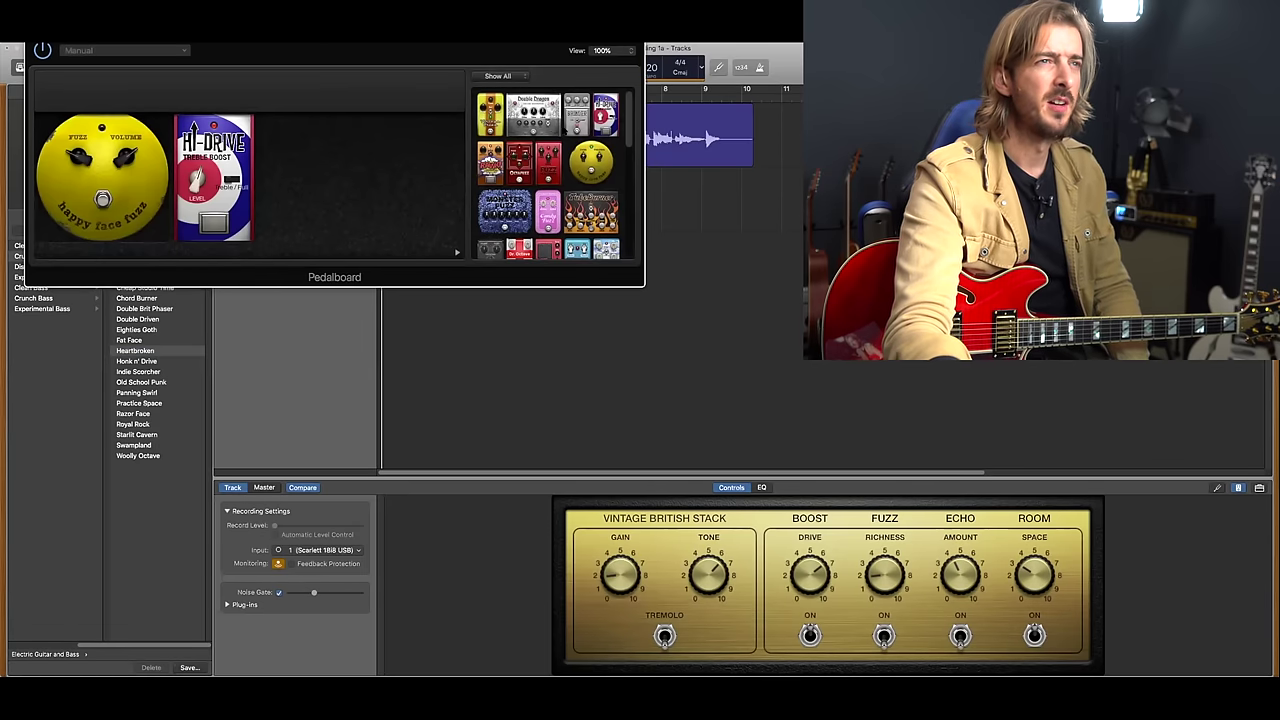
scroll(634, 232, down, 10)
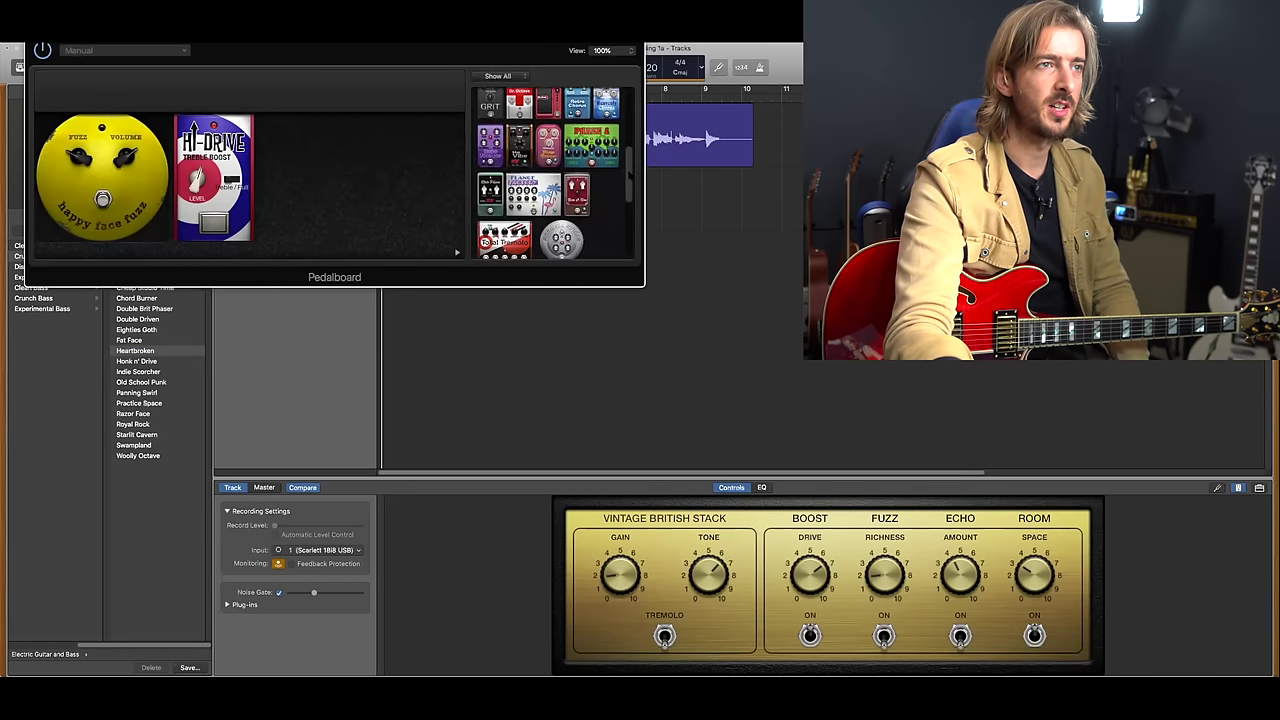
drag(634, 232, 642, 118)
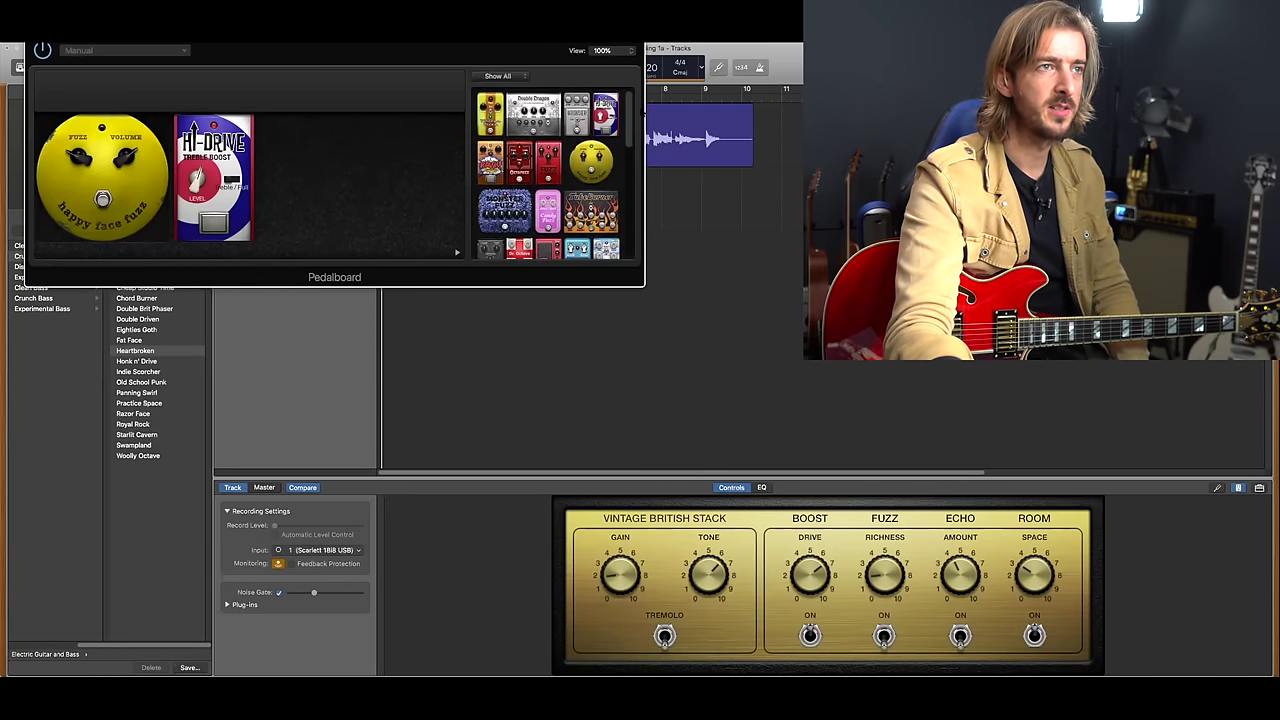
drag(316, 178, 300, 190)
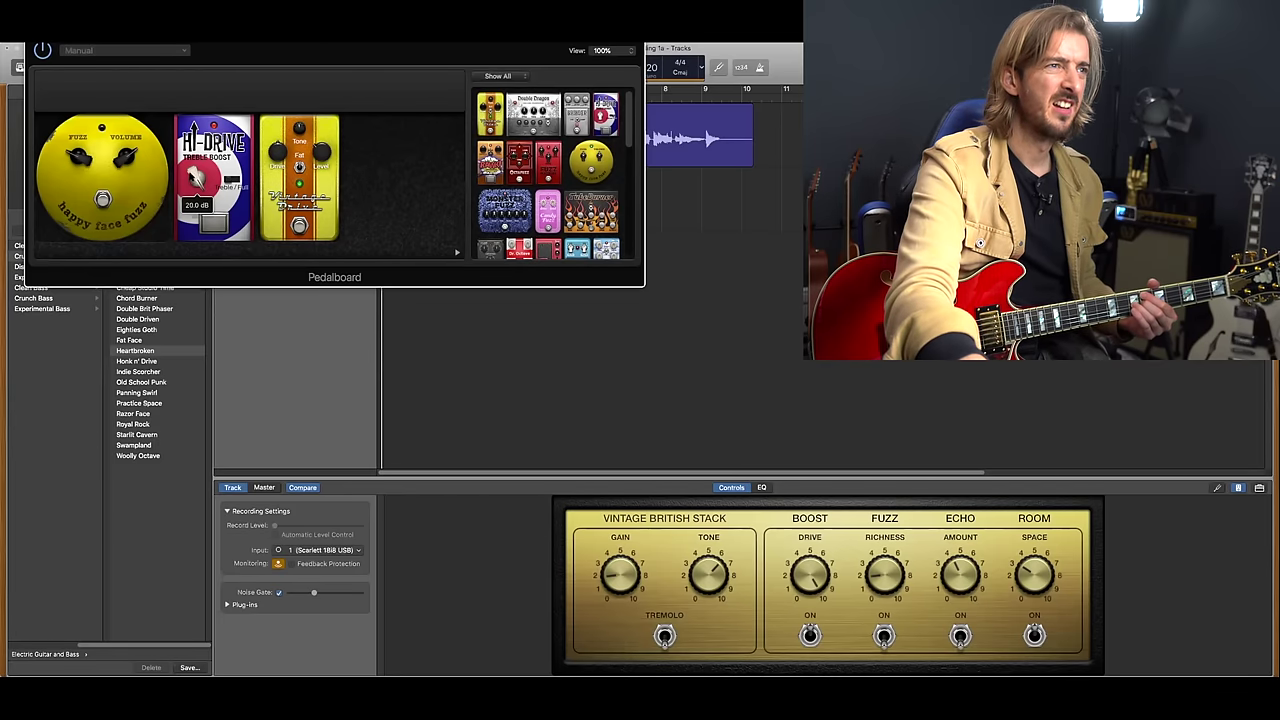
key(super+w)
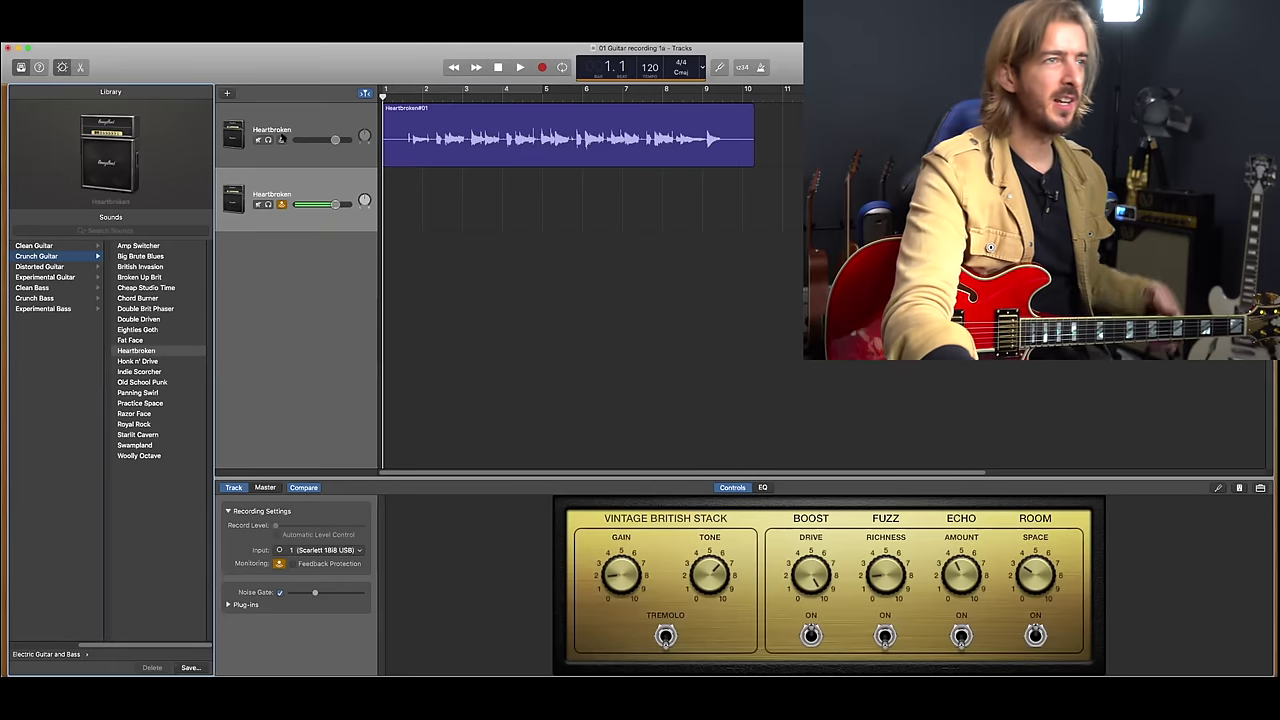
- Rename the first track Rhythm and the second track Lead
double_click(272, 129)
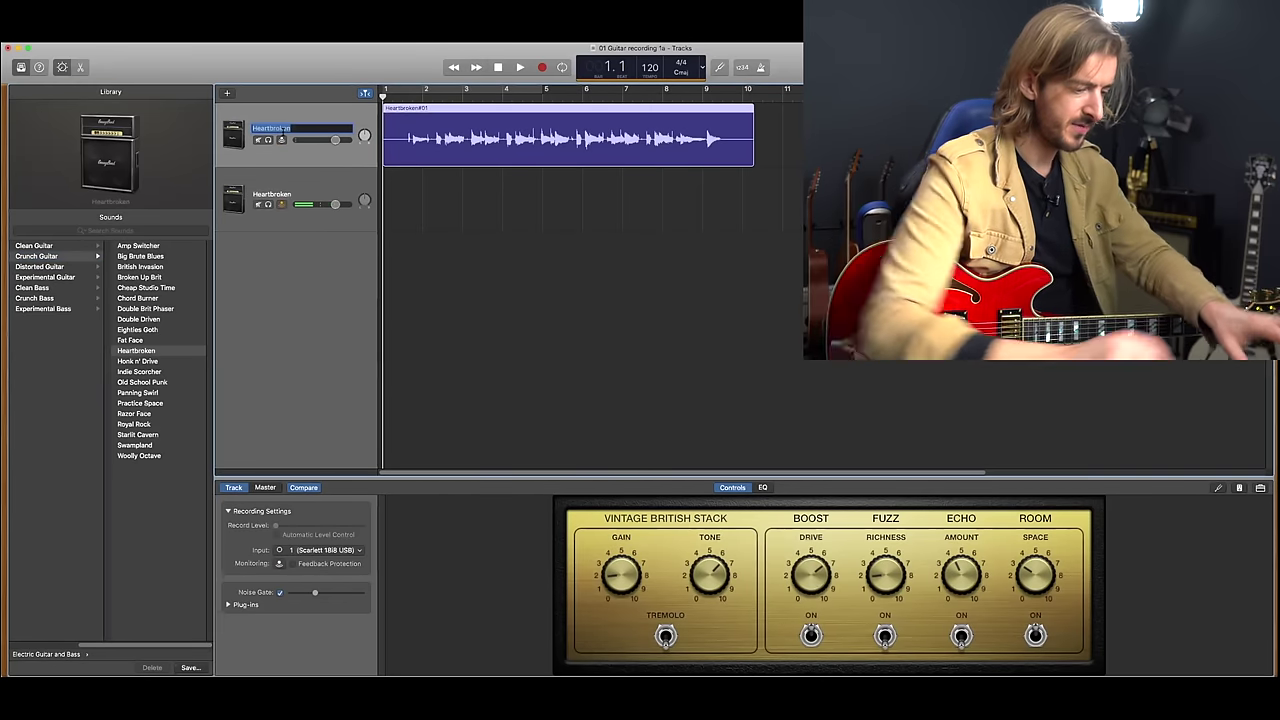
text(L)
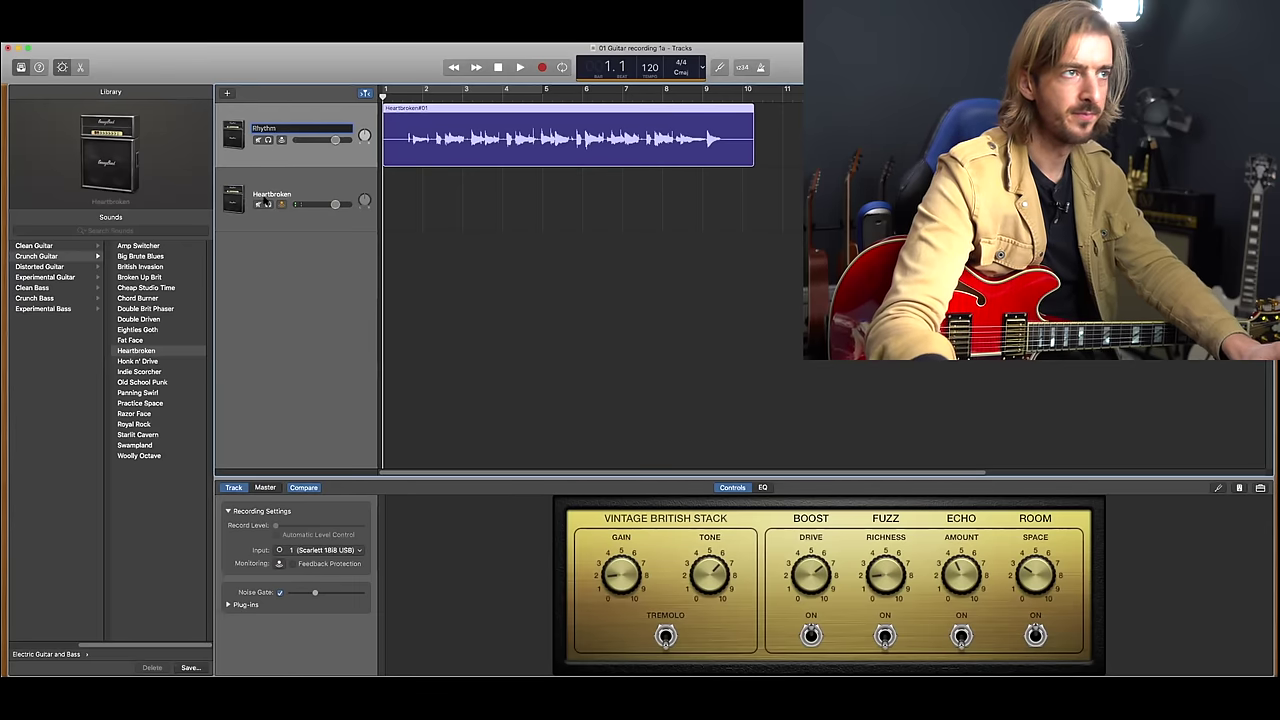
key(Tab)
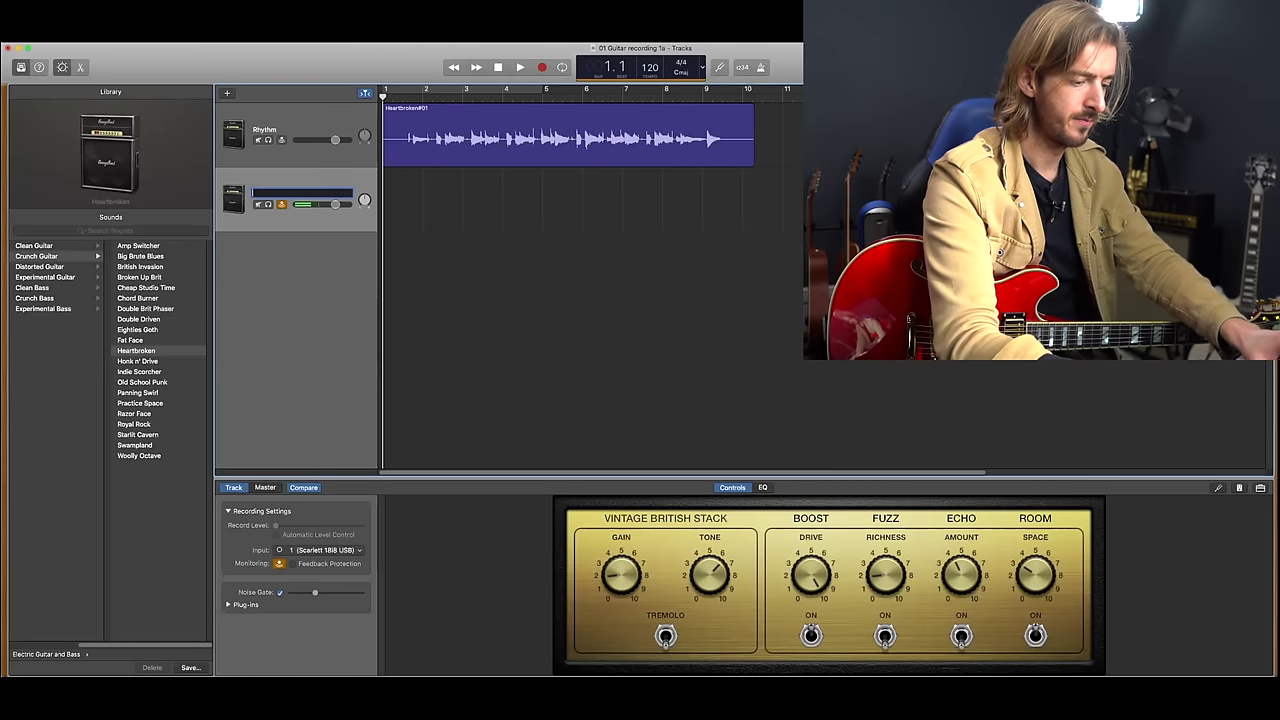
text(Lead)
key(Return)
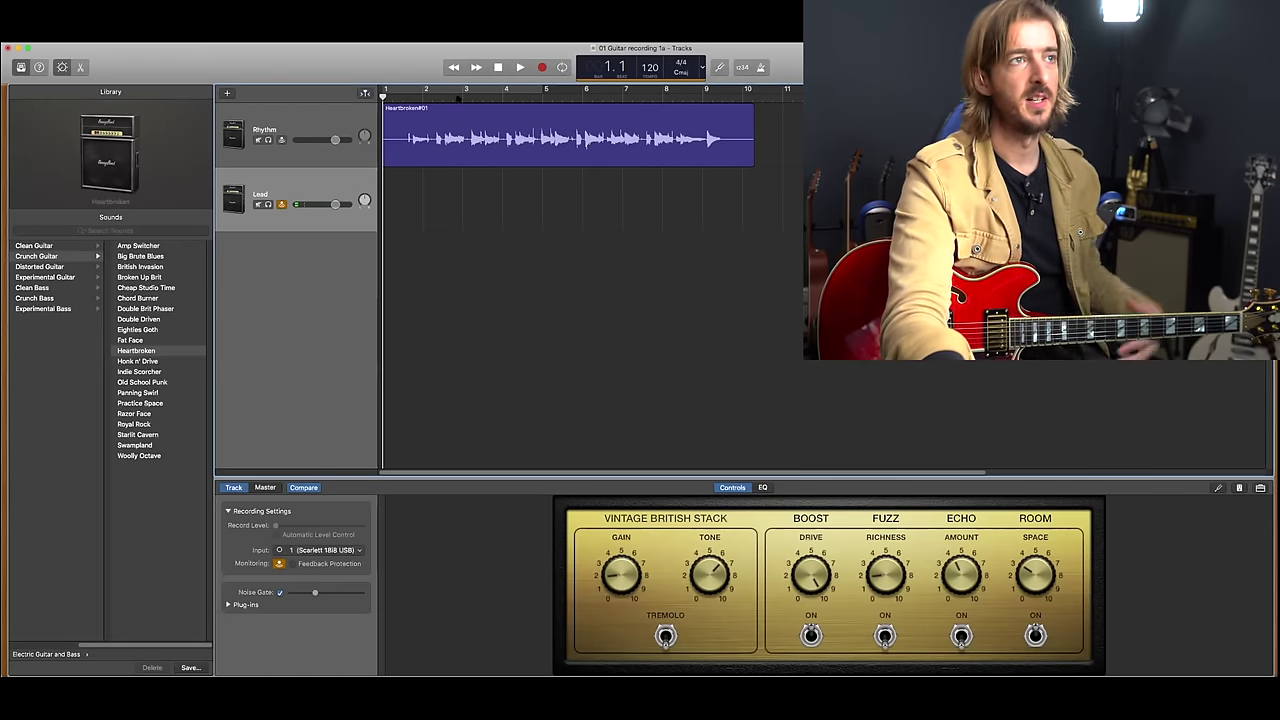
- Record a lead take on the Lead track from bar 1 to about bar 9 and play both tracks back from bar 2
click(543, 68)
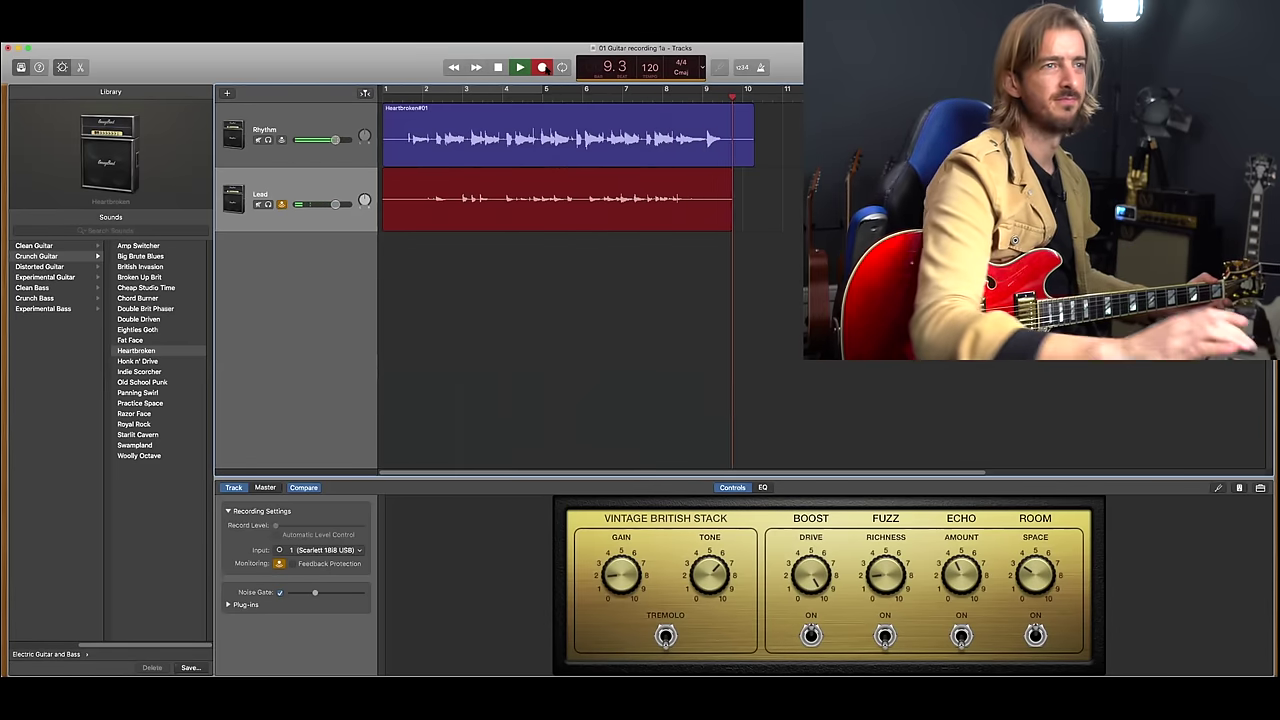
key(space)
click(421, 97)
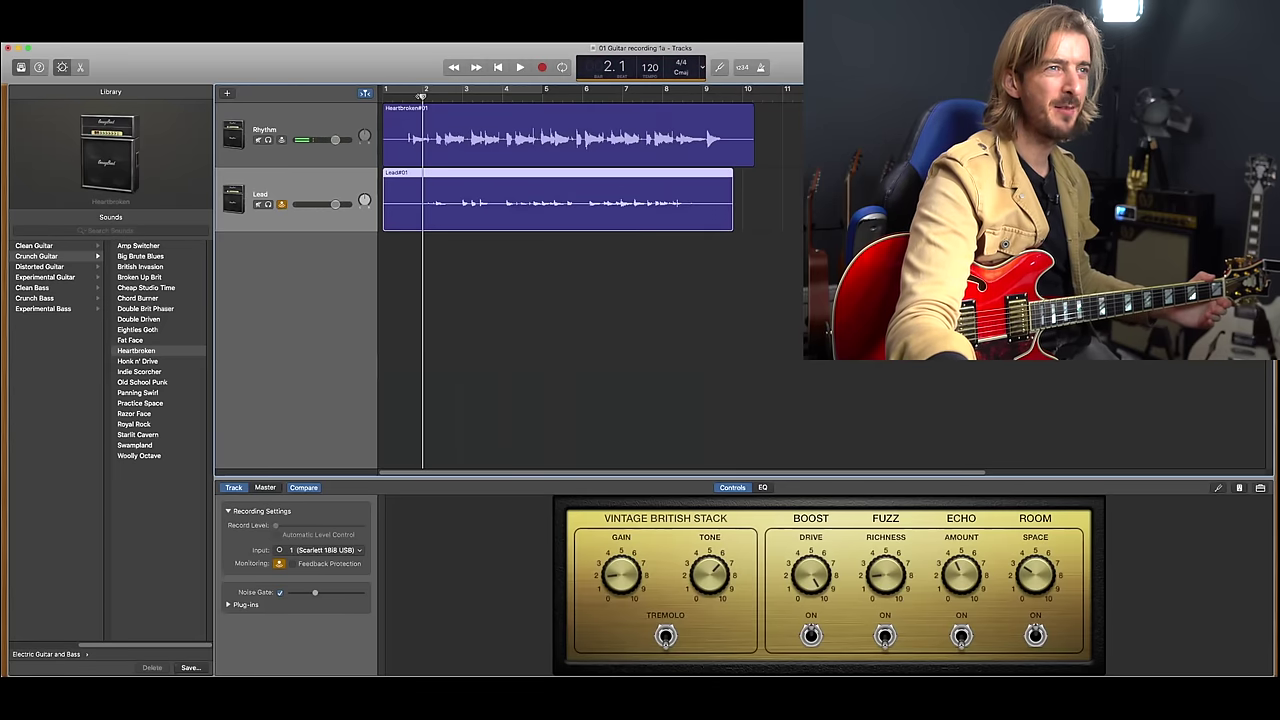
click(523, 67)
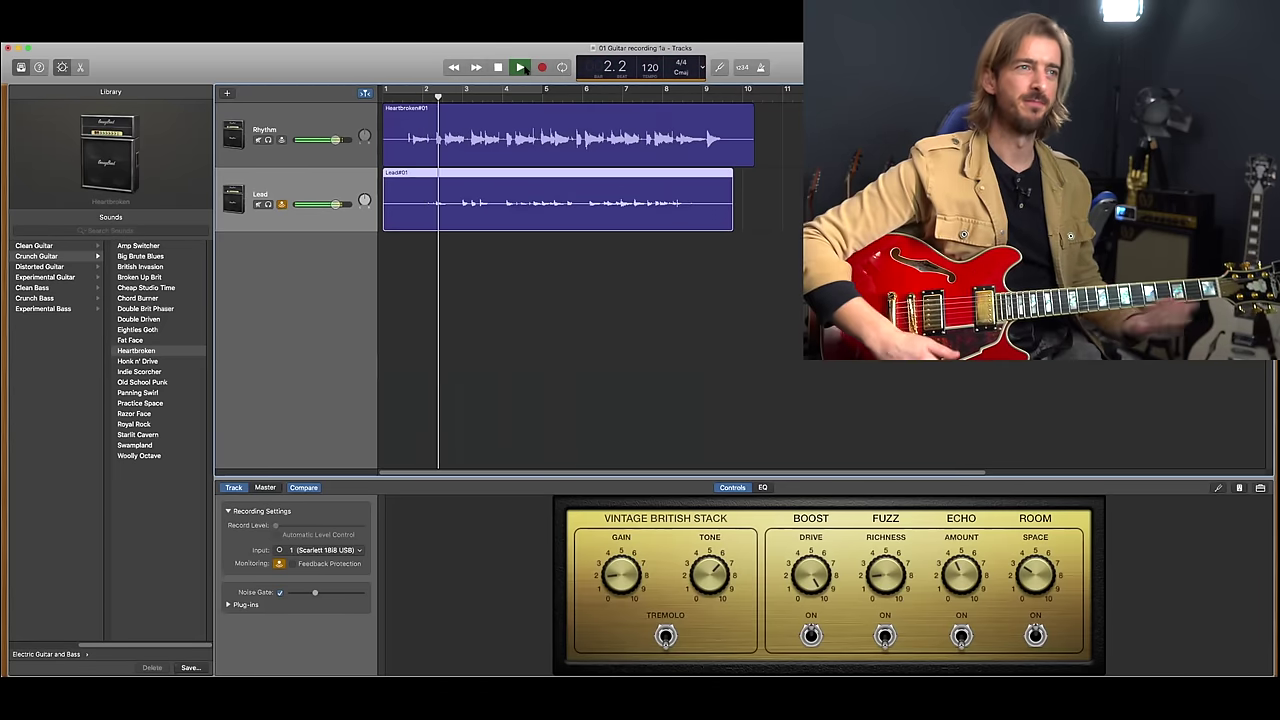
- Balance the Rhythm and Lead track volumes during and after playback, setting the Rhythm volume to -0.1 dB
mouse_move(335, 140)
mouse_move(335, 140)
mouse_down()
mouse_move(318, 140)
mouse_move(340, 140)
mouse_up()
mouse_move(335, 204)
mouse_down()
mouse_move(300, 204)
mouse_move(330, 205)
mouse_up()
click(337, 140)
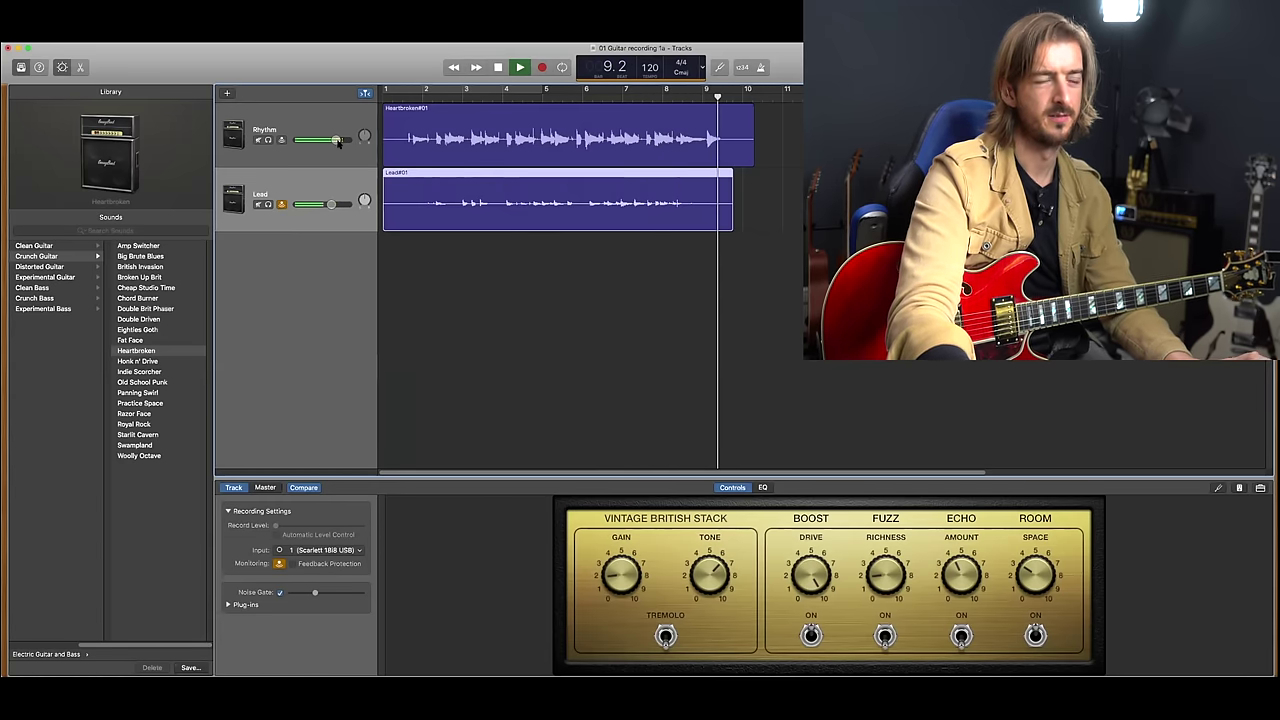
click(499, 67)
click(499, 67)
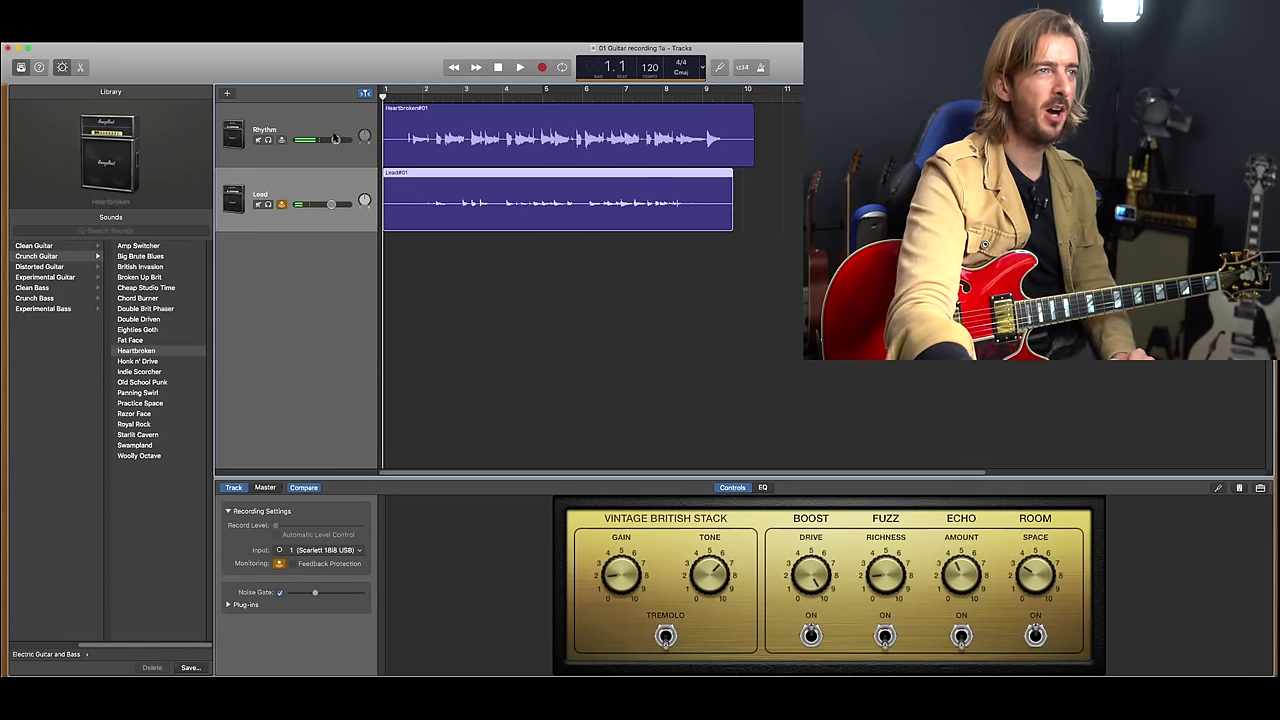
drag(336, 139, 335, 139)
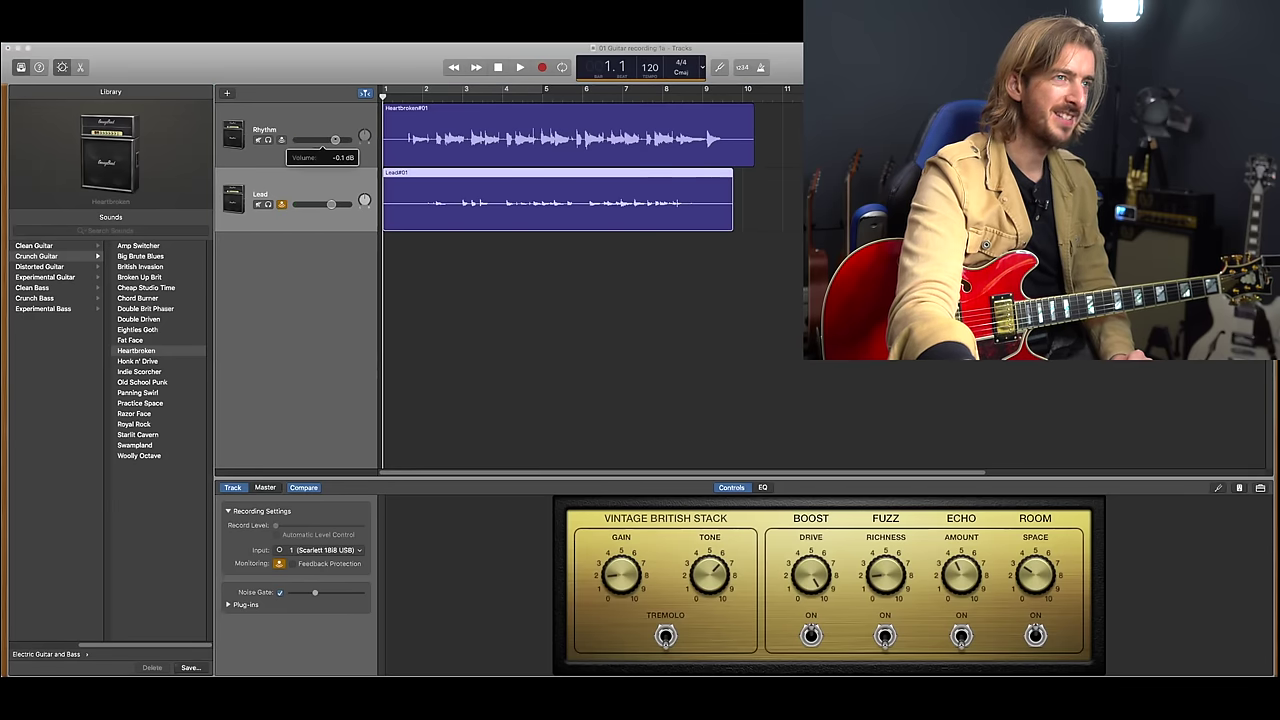
drag(332, 204, 331, 204)
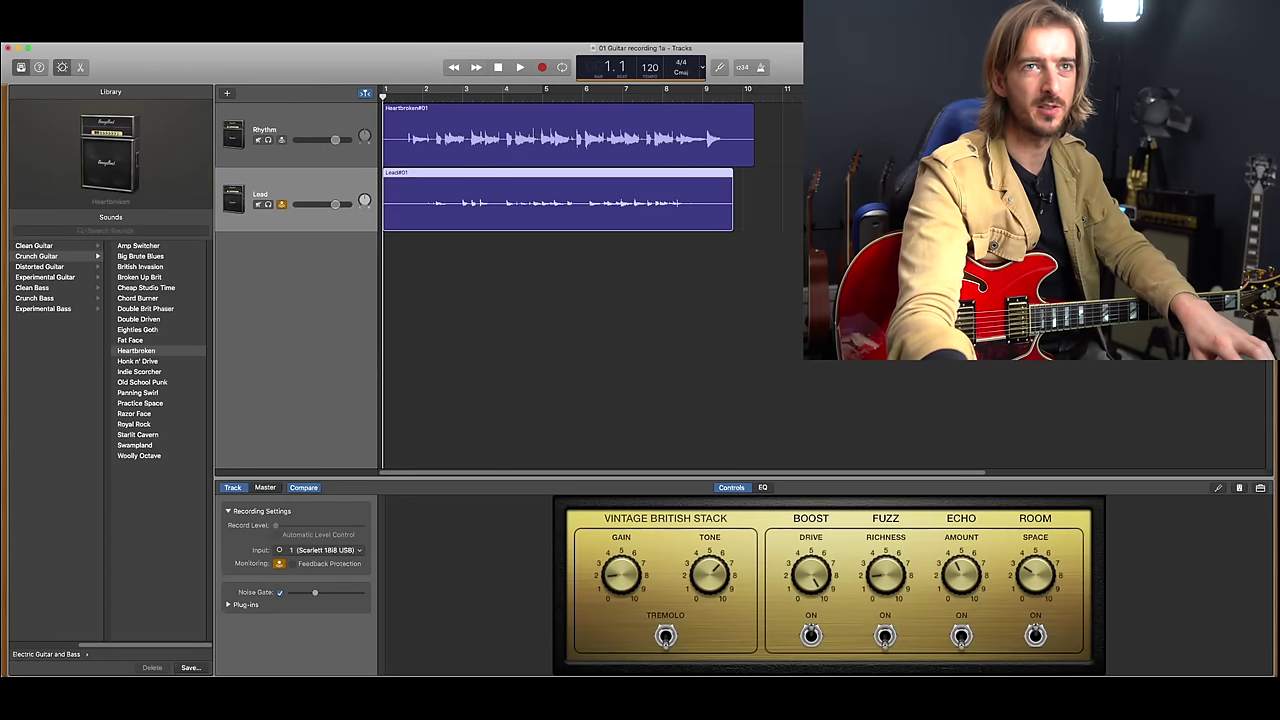
- Examine the opening of both takes up close, playing short passages and moving the playhead to 1.4
key(super+Right)
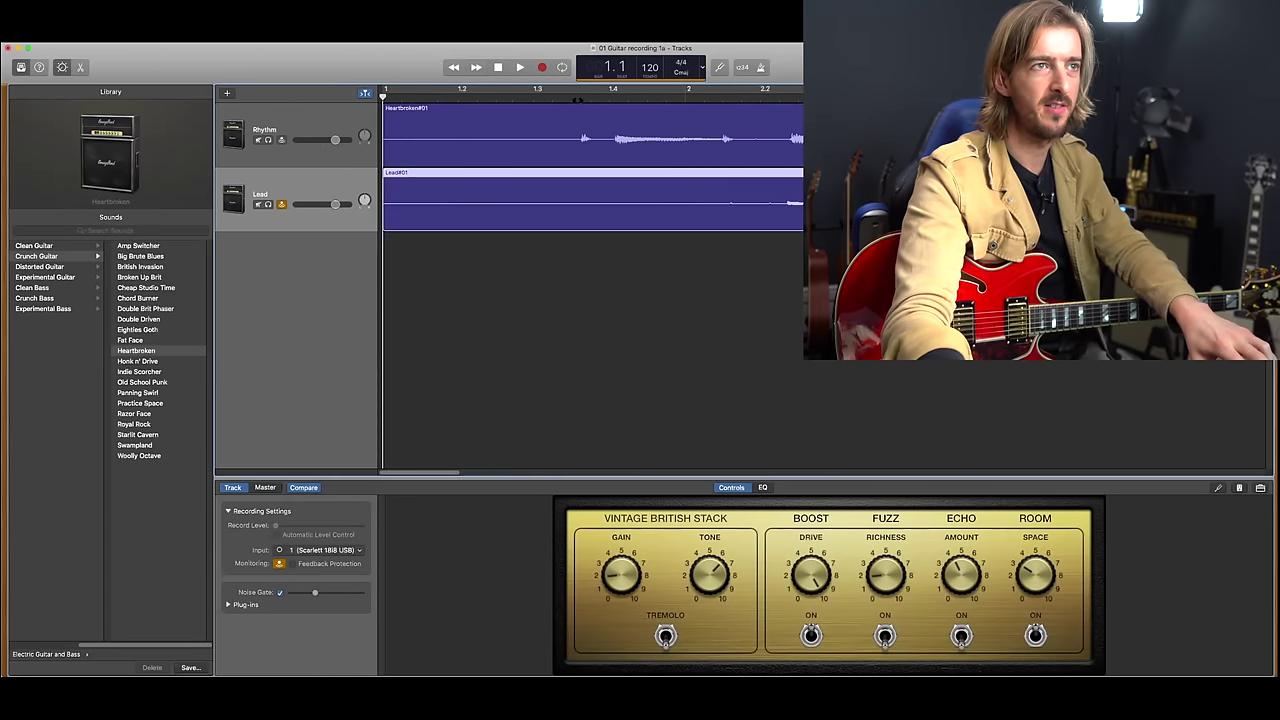
click(577, 98)
key(space)
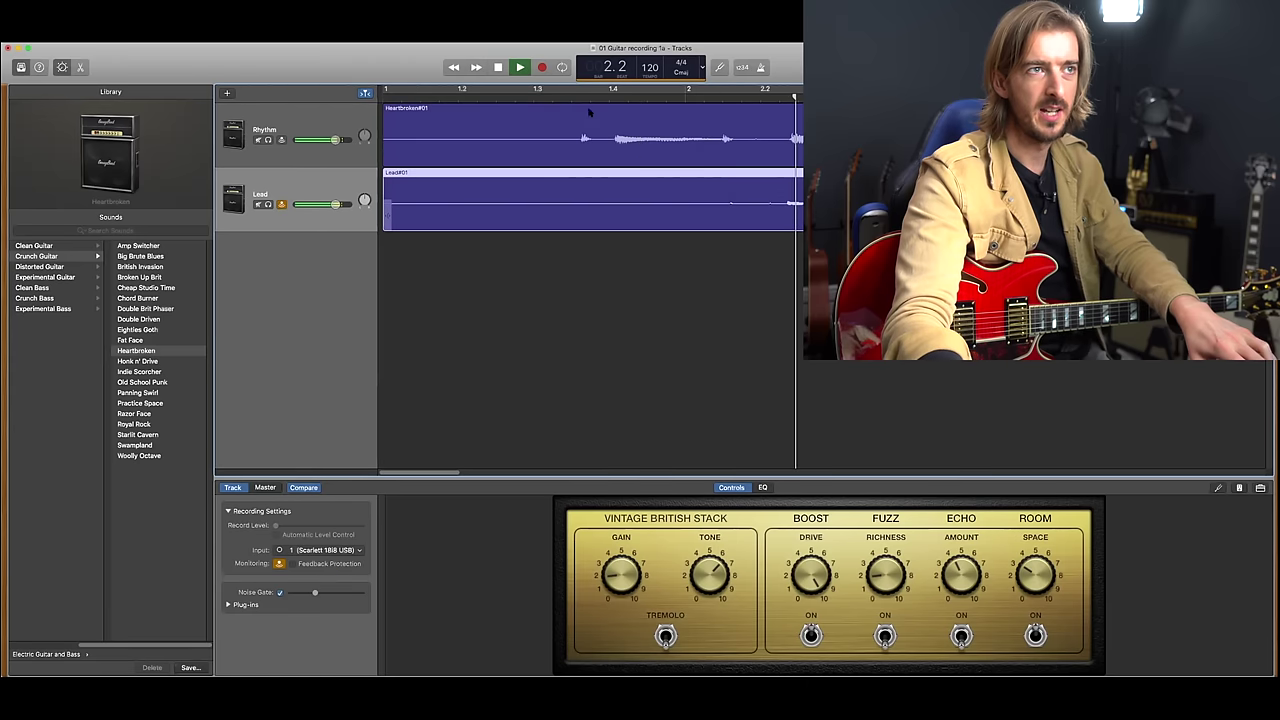
key(space)
key(space)
key(space)
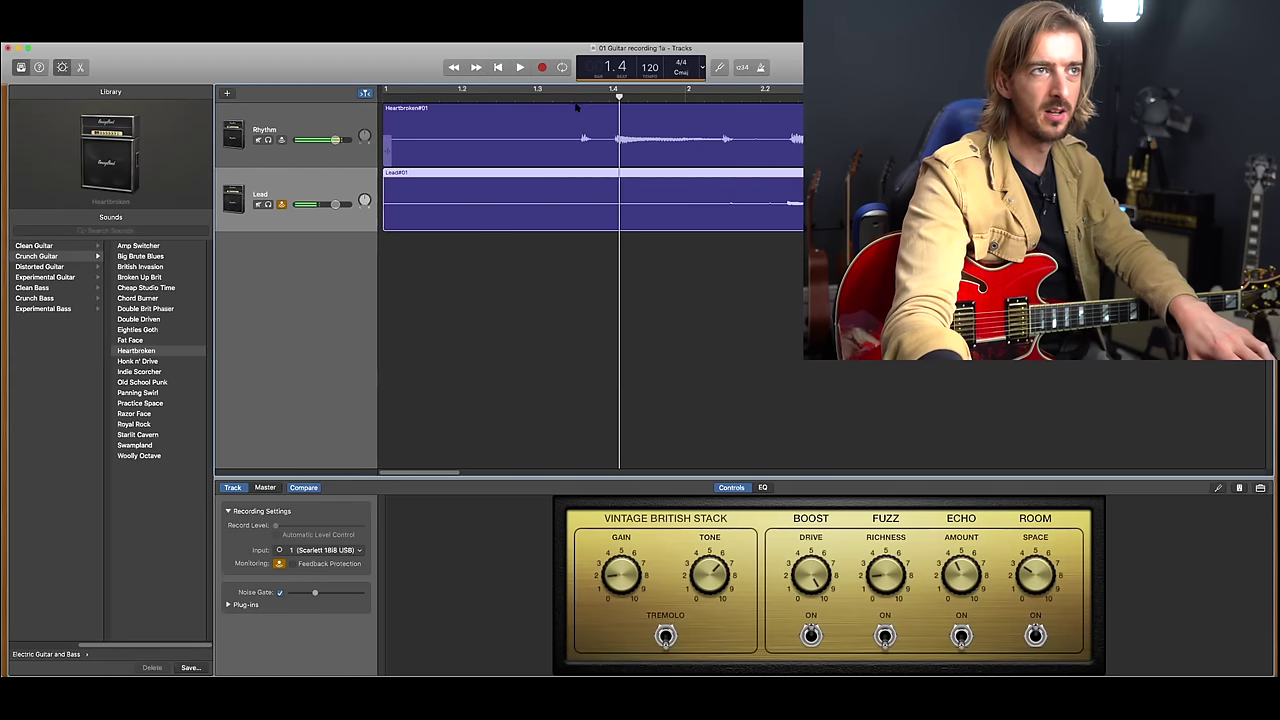
key(space)
key(space)
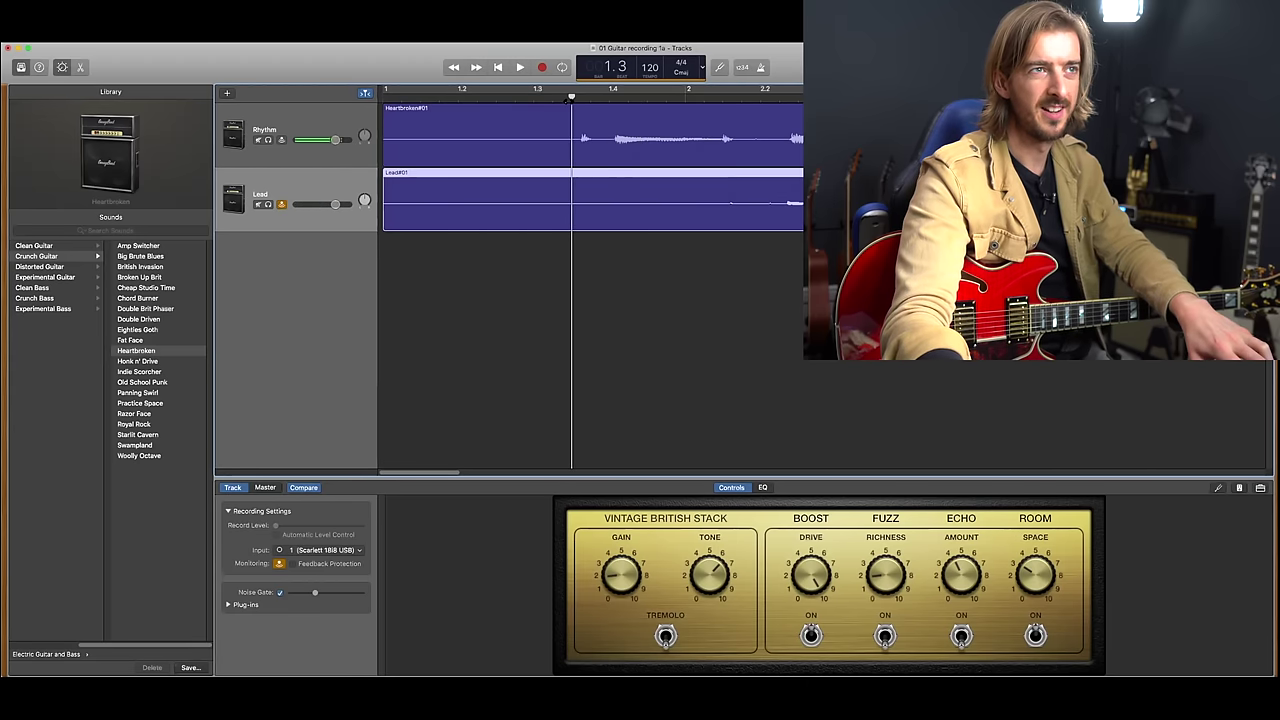
key(Right)
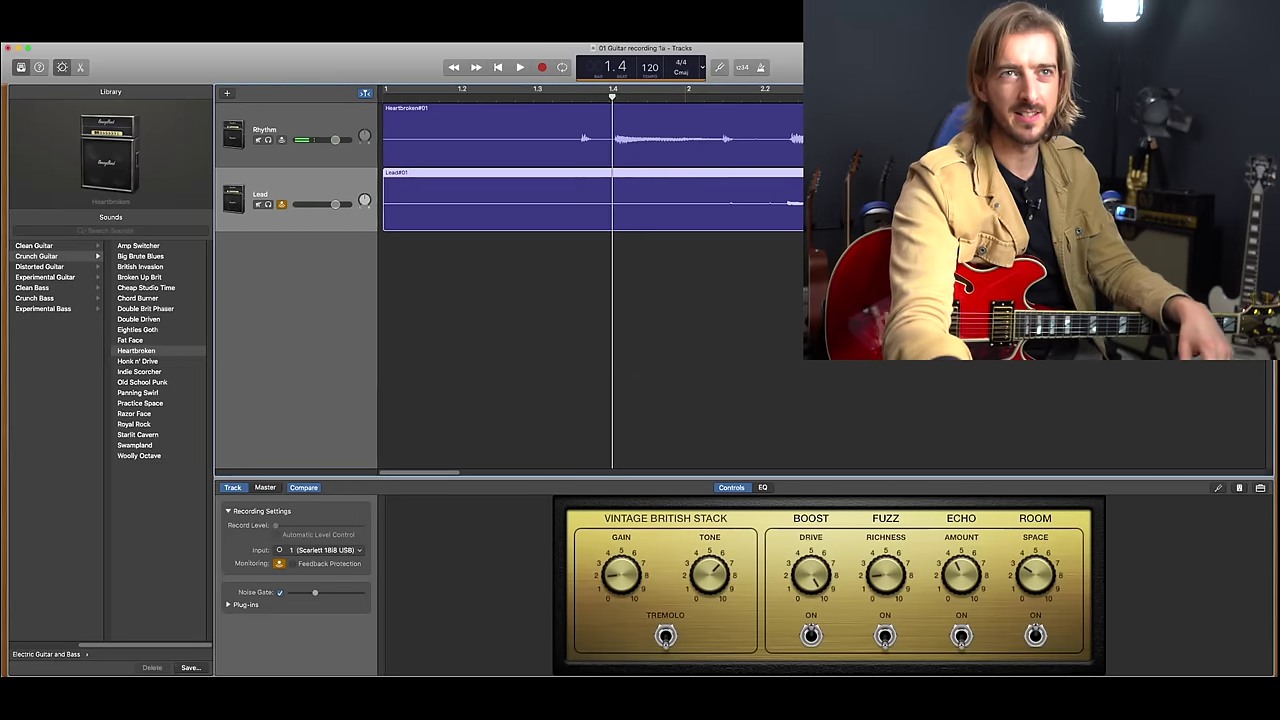
- Delete the recorded region on the Lead track and return the playhead to the start of the project
key(super+Left)
key(super+Left)
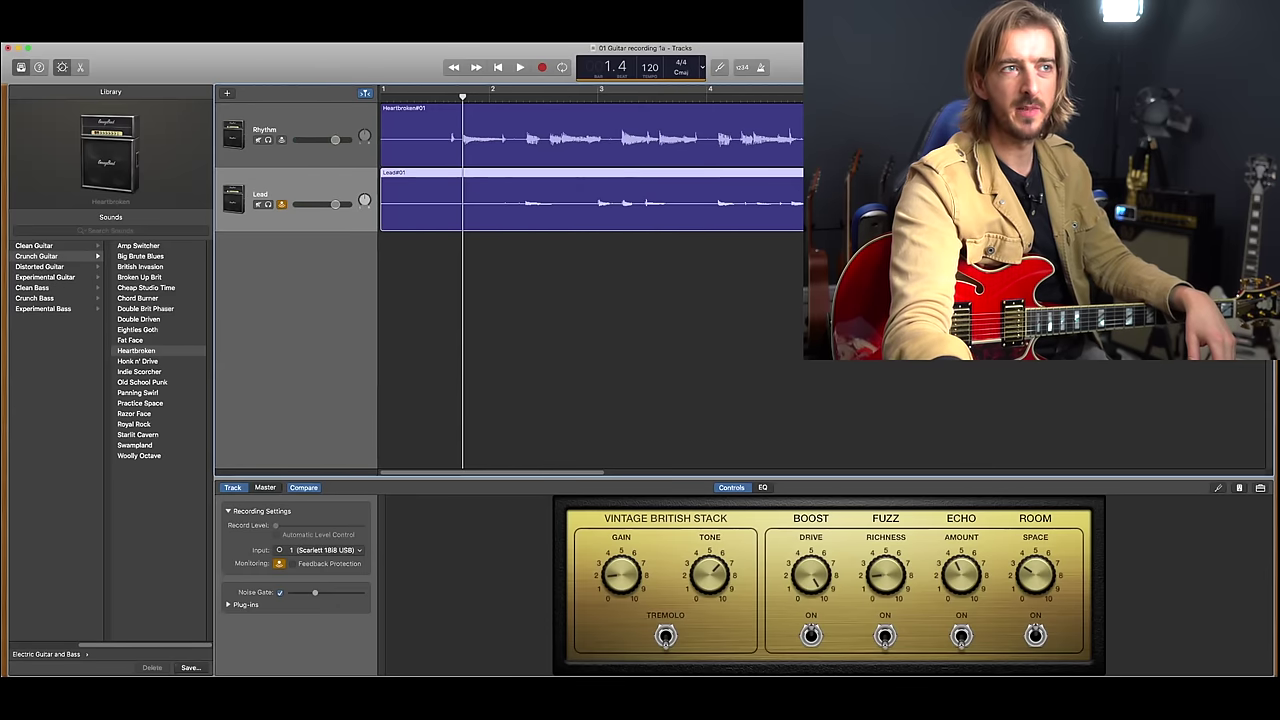
key(super+Left)
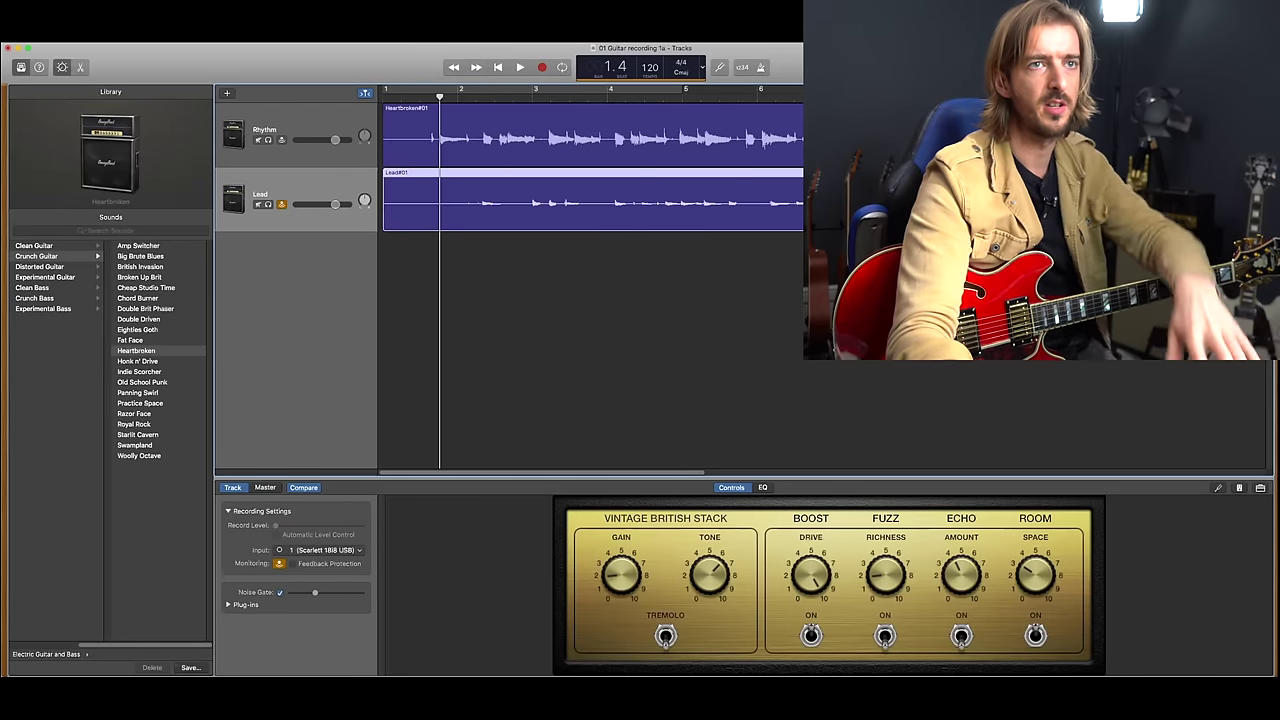
click(499, 67)
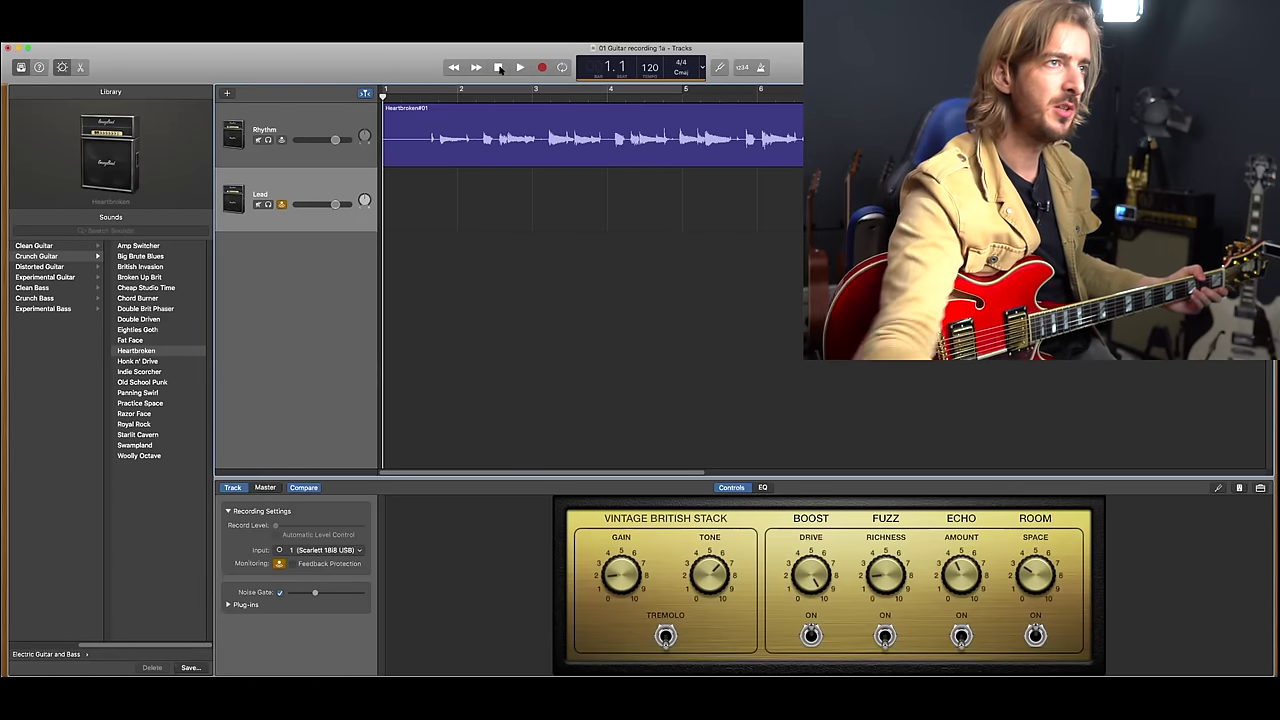
- Mute the Rhythm track and record a short new take on the Lead track from bar 1 to about 4.3
click(259, 141)
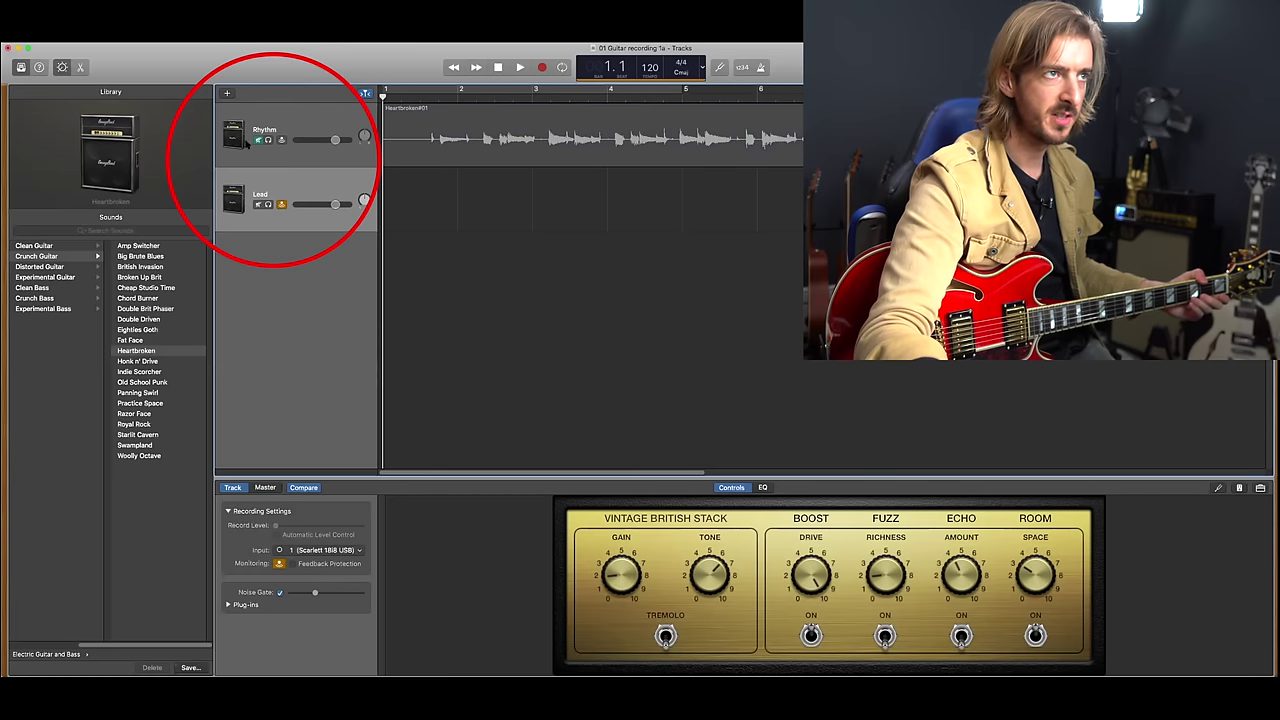
click(343, 186)
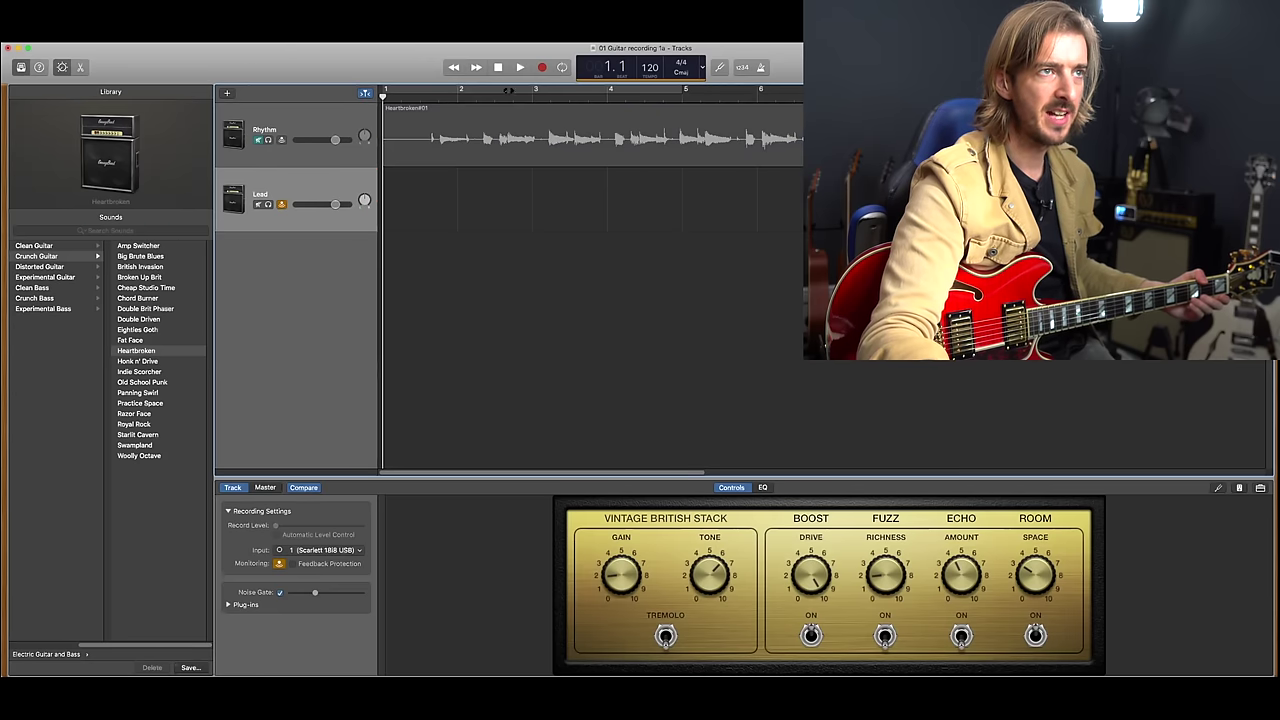
click(541, 67)
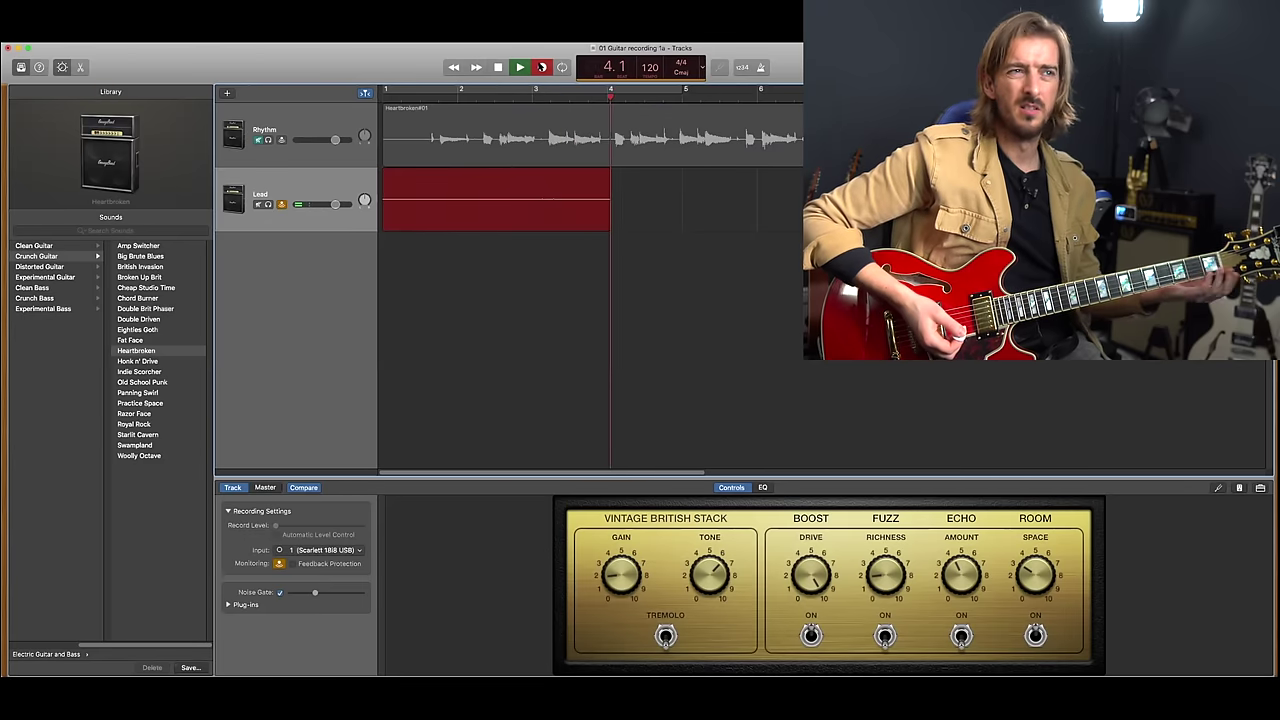
key(space)
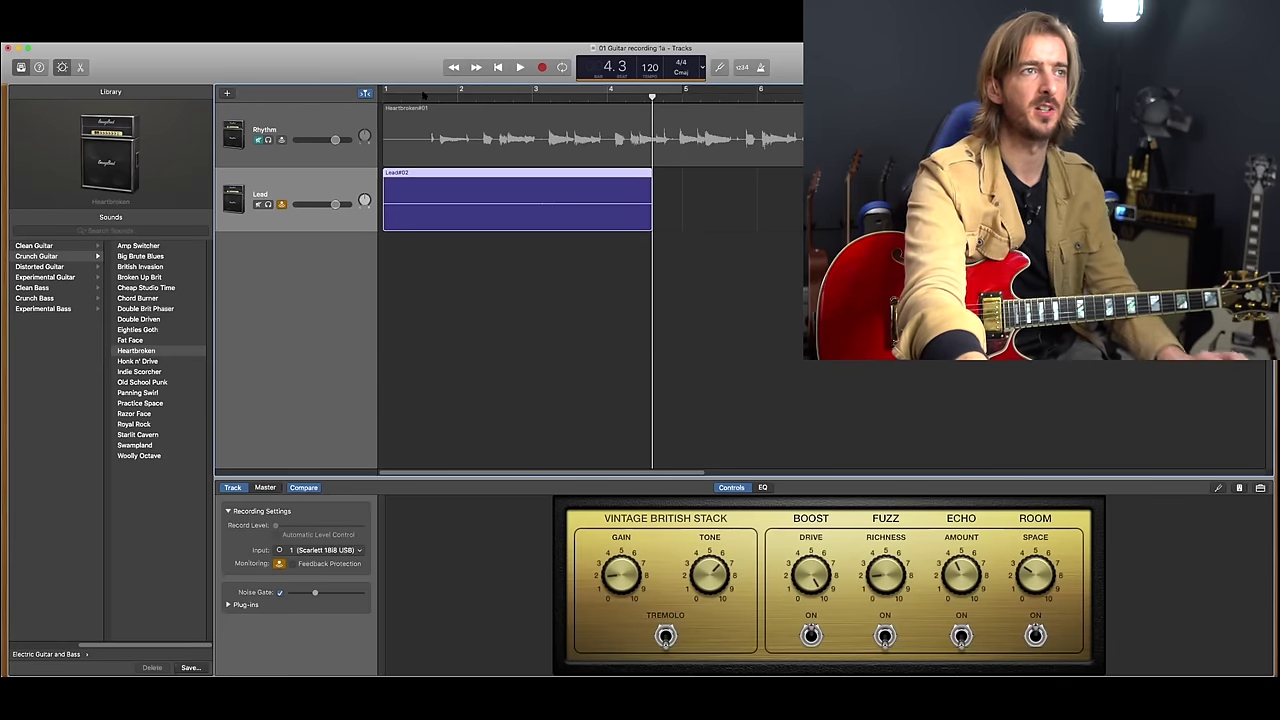
- Play back the new Lead take from 1.3 to about 2.4 with the Rhythm track muted
click(422, 94)
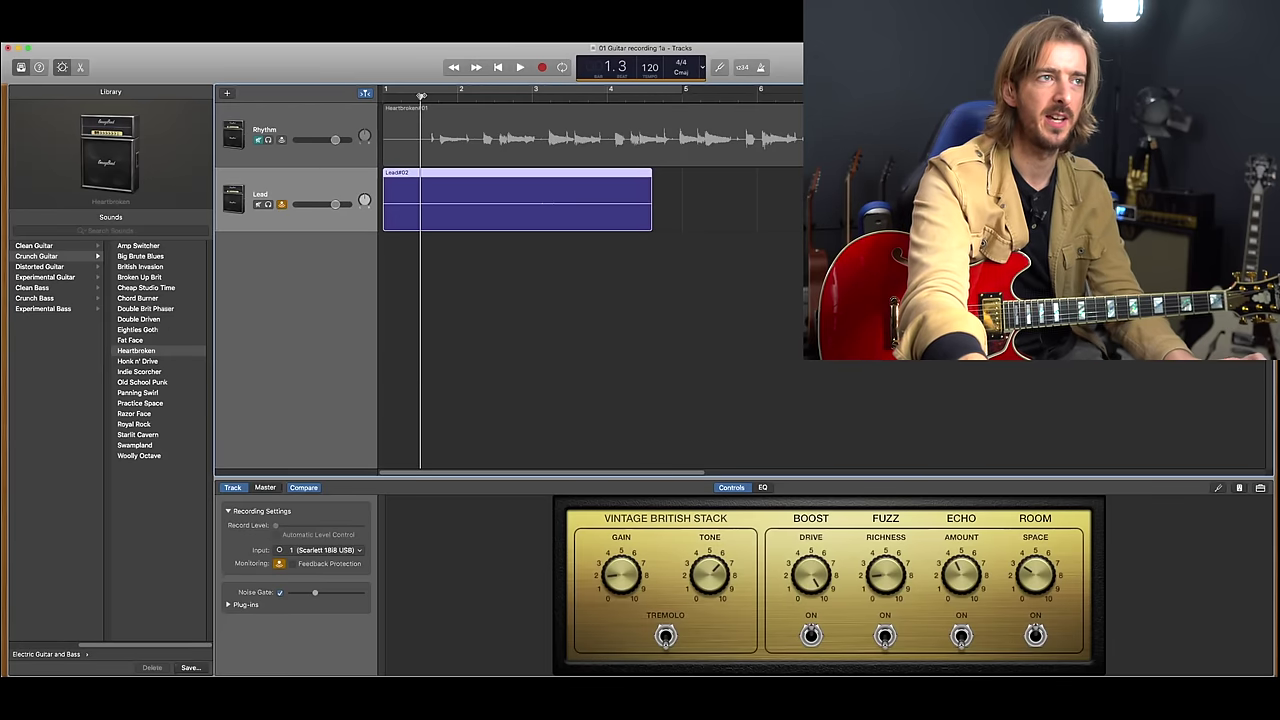
key(space)
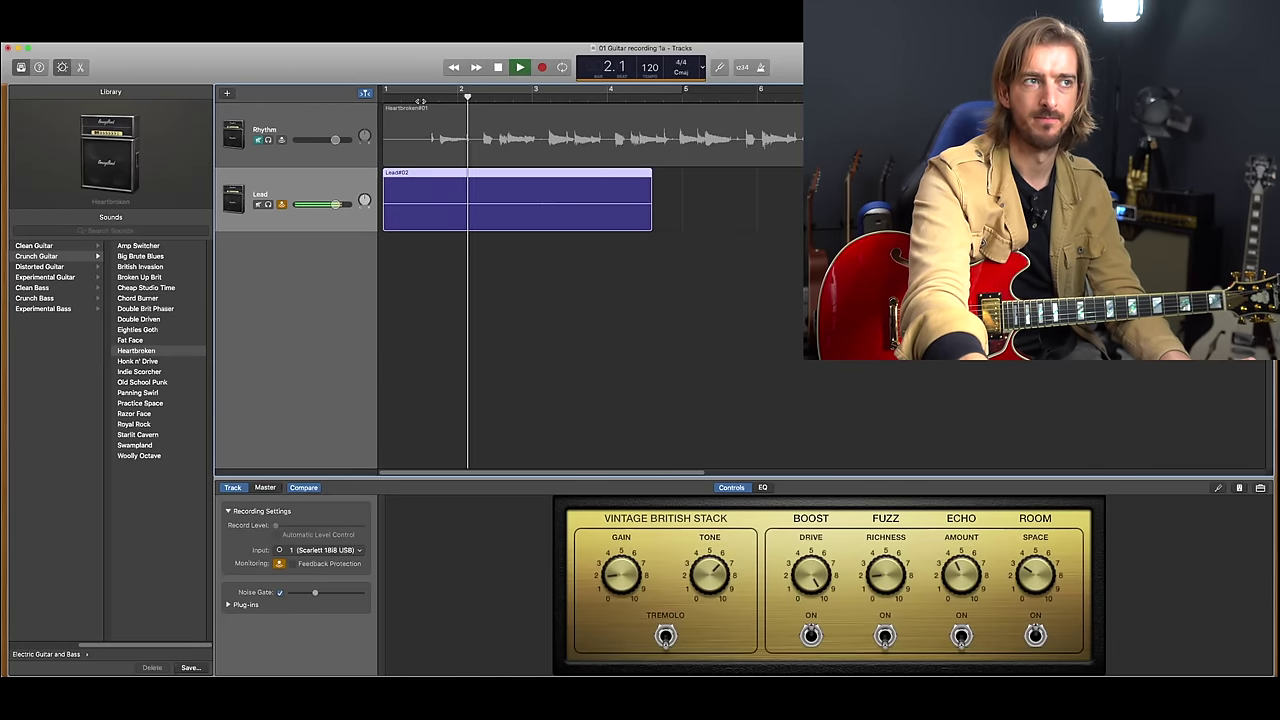
key(space)
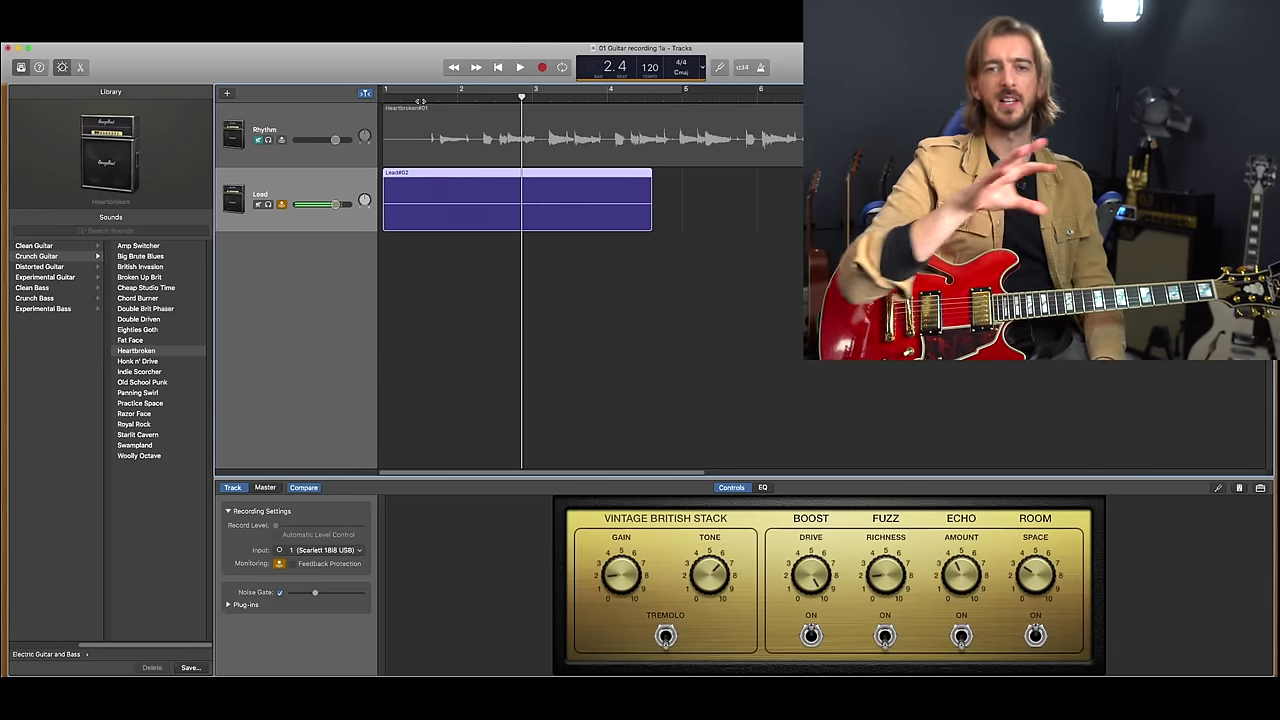